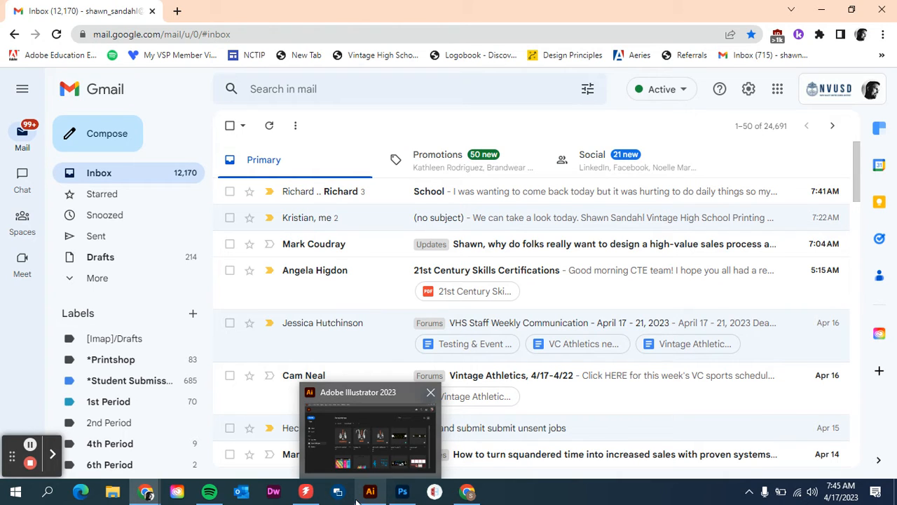
- Switch to Adobe Illustrator and start a new document from the Print Letter preset with units in inches
click(370, 492)
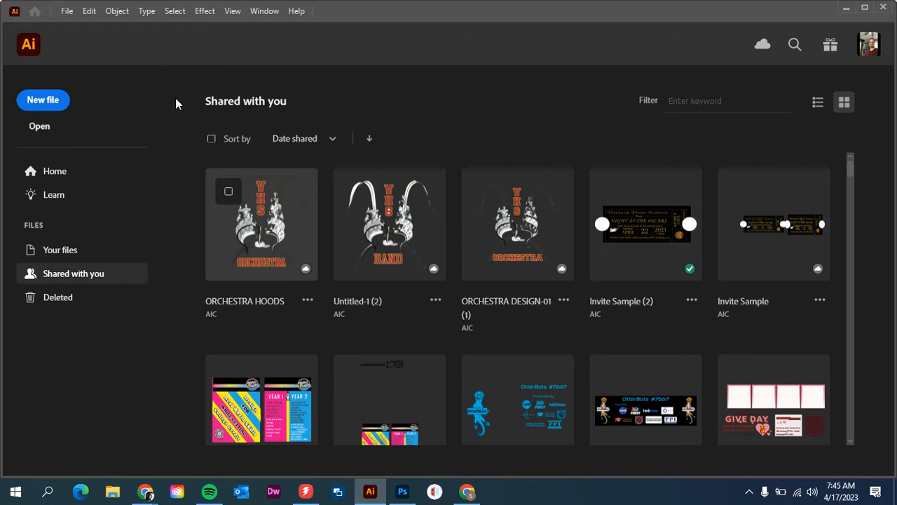
click(35, 103)
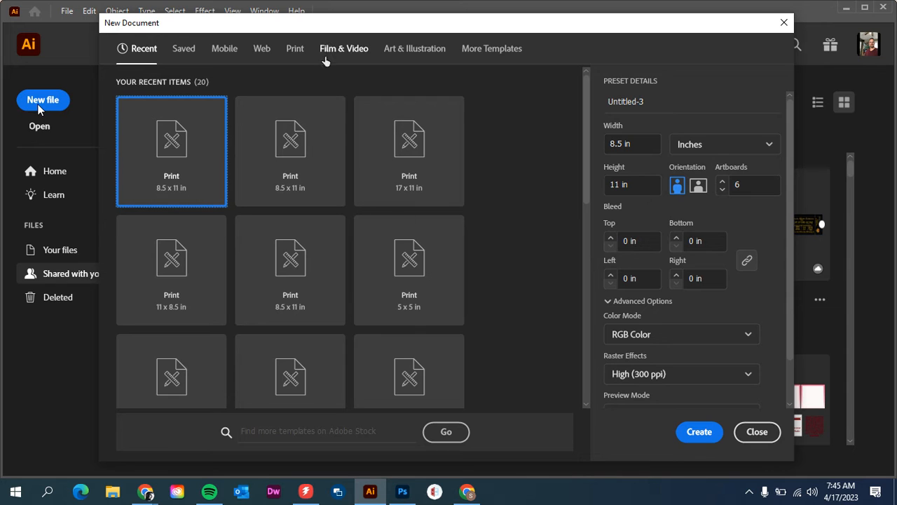
click(294, 50)
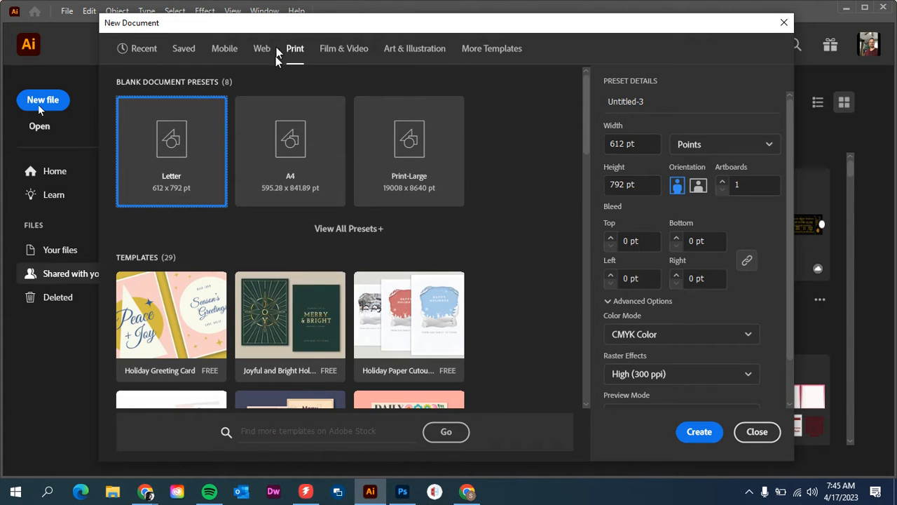
click(718, 145)
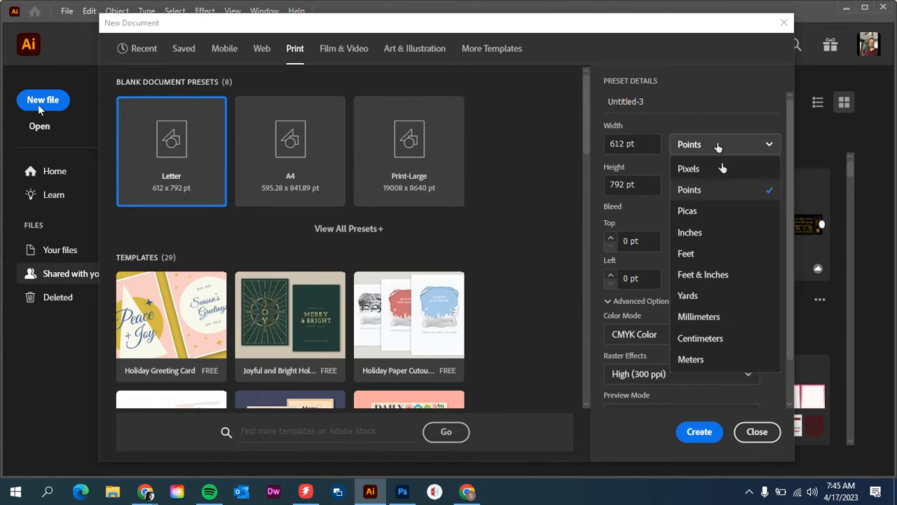
click(728, 232)
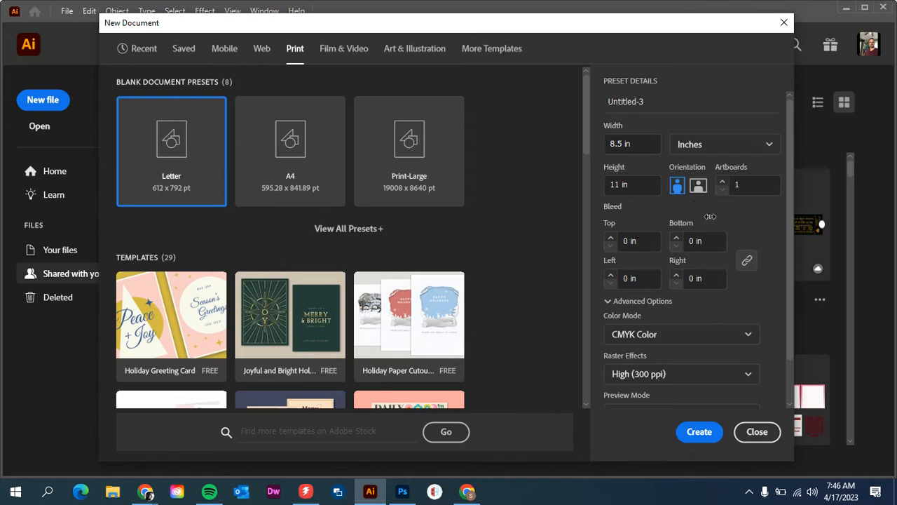
- Set the new document to 13 in wide by 19 in high with RGB Color and create it
click(627, 149)
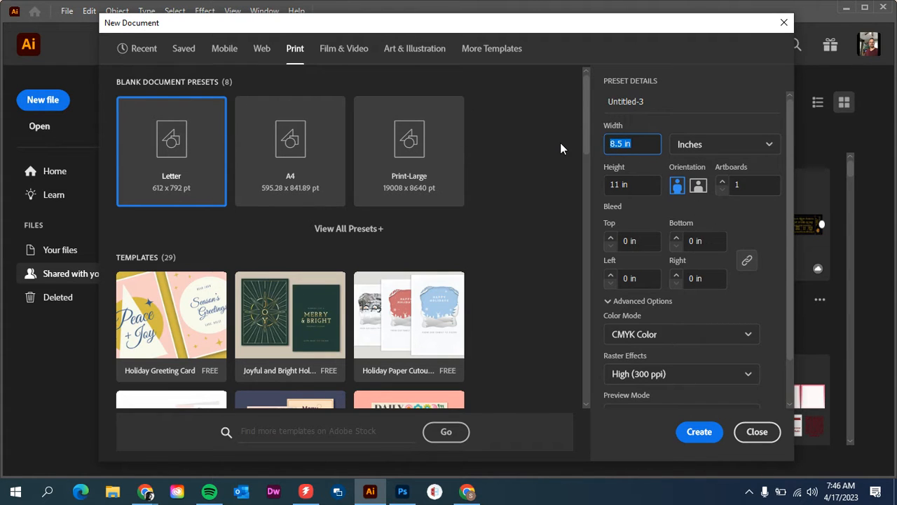
text(13)
key(Tab)
text(19)
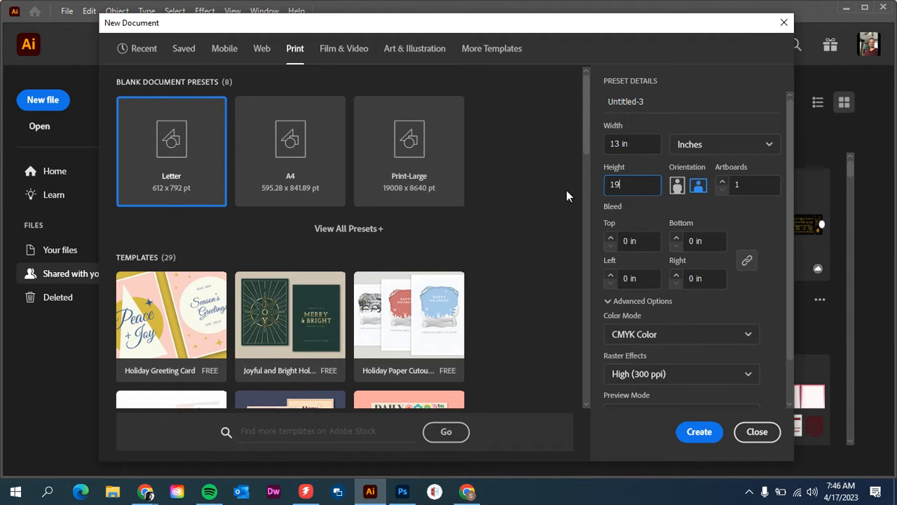
click(667, 335)
click(704, 358)
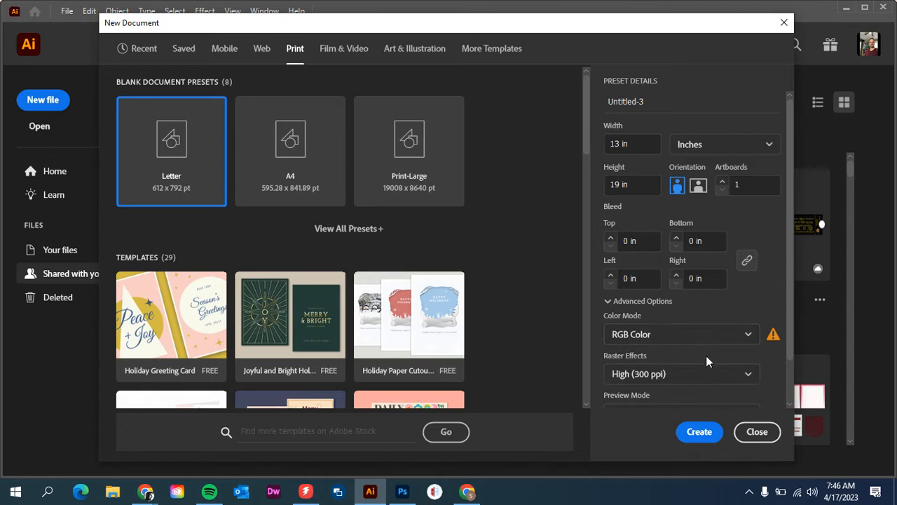
click(710, 440)
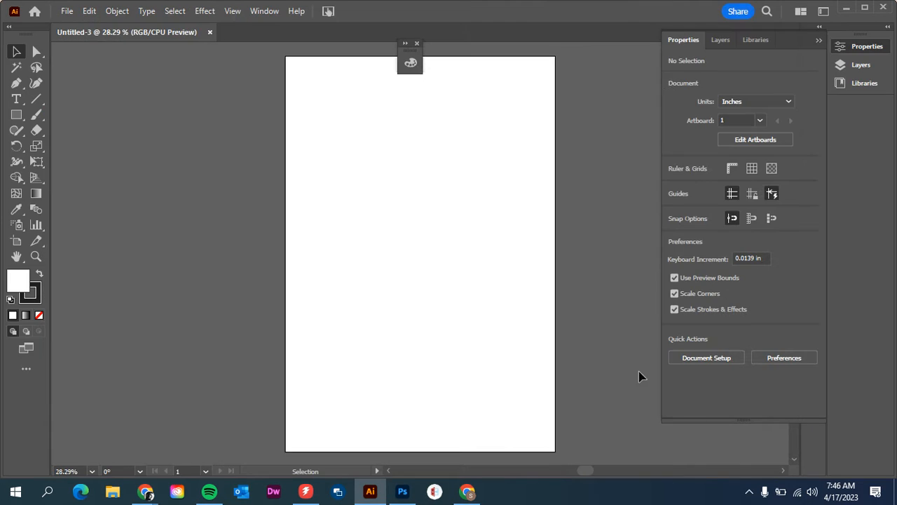
- Close the floating panel over the artboard and add the text line "12 inches wide x 12 inches tall" in the artboard's upper part
click(417, 44)
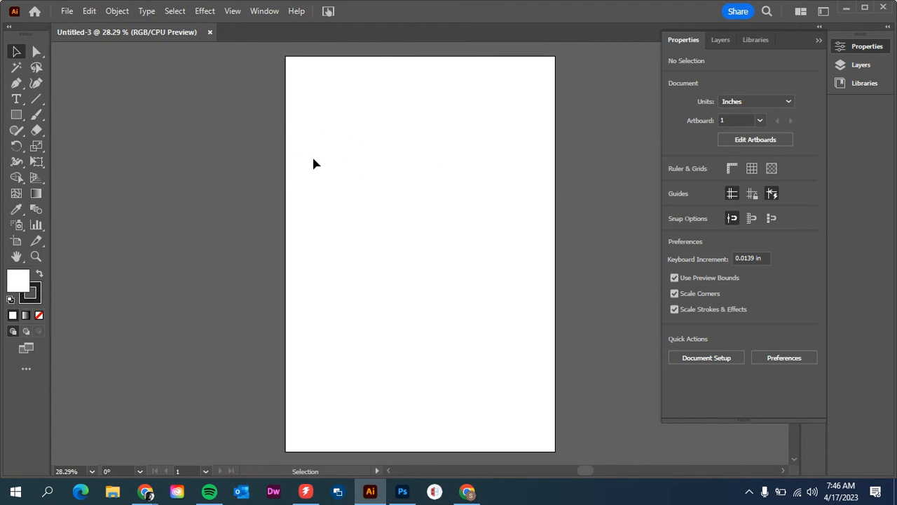
click(17, 105)
click(330, 115)
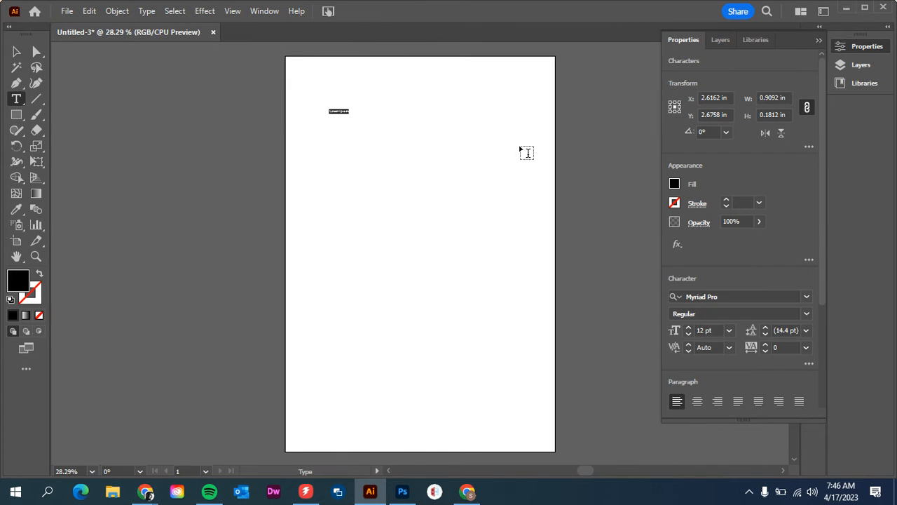
text(12 inches)
text(wide x 12 inches tall)
key(Escape)
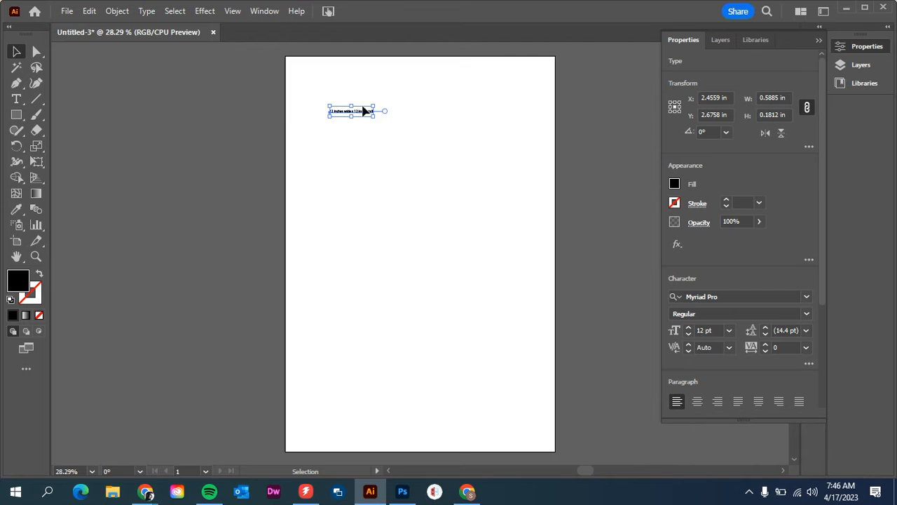
- Enlarge the size note to about 45 pt and center it just below the artboard's upper edge
drag(372, 117, 481, 154)
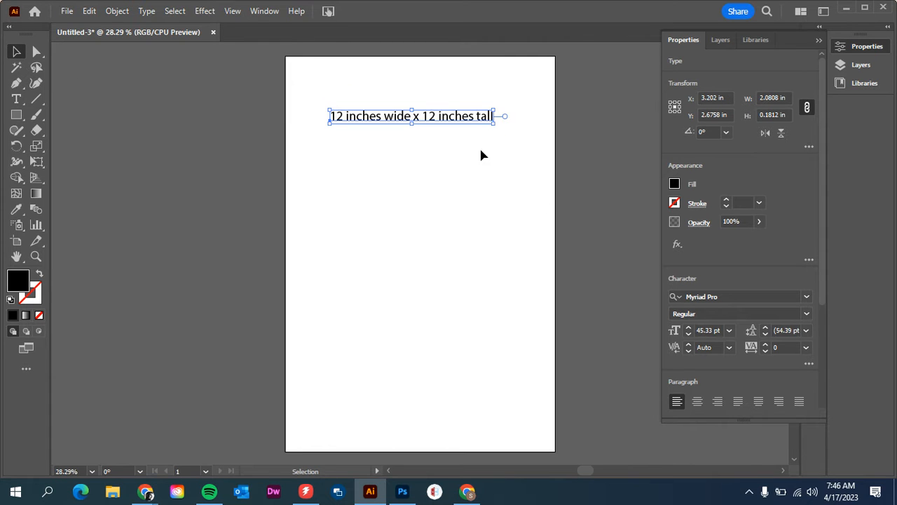
drag(445, 120, 461, 87)
click(446, 171)
click(458, 155)
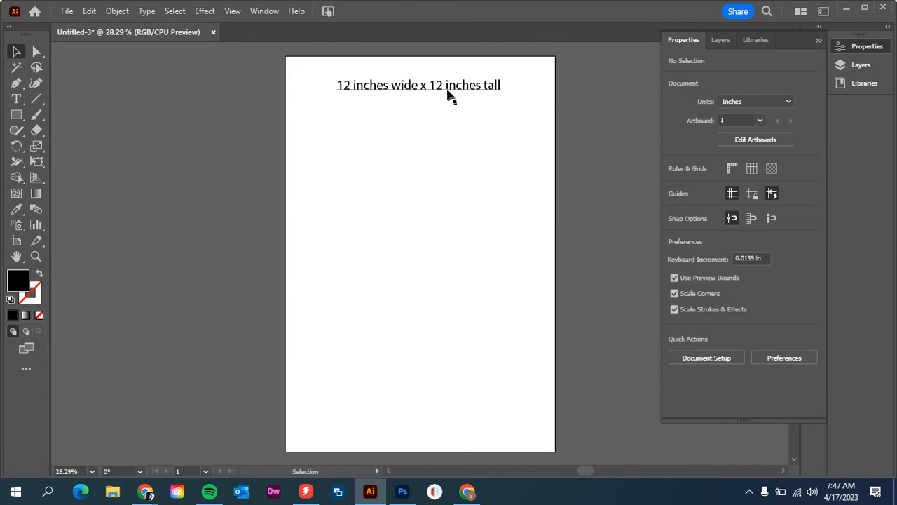
drag(446, 94, 447, 79)
click(418, 131)
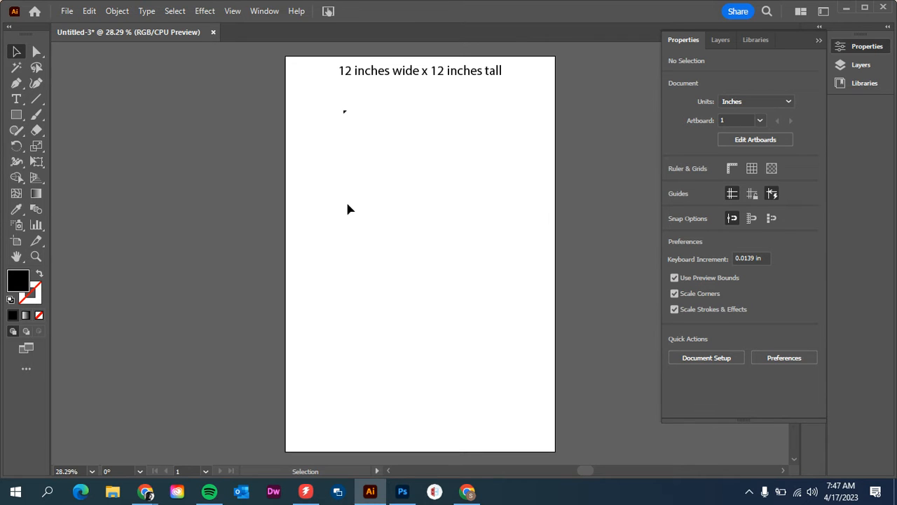
drag(432, 81, 431, 81)
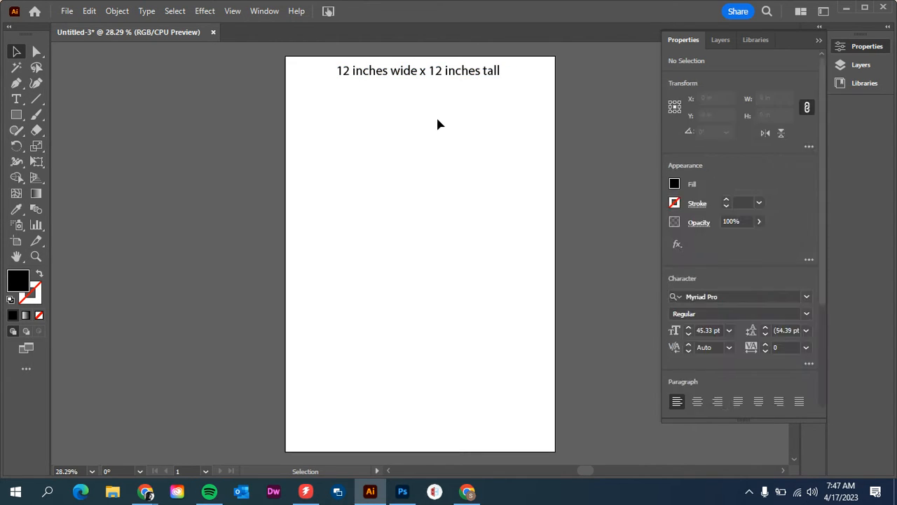
click(437, 122)
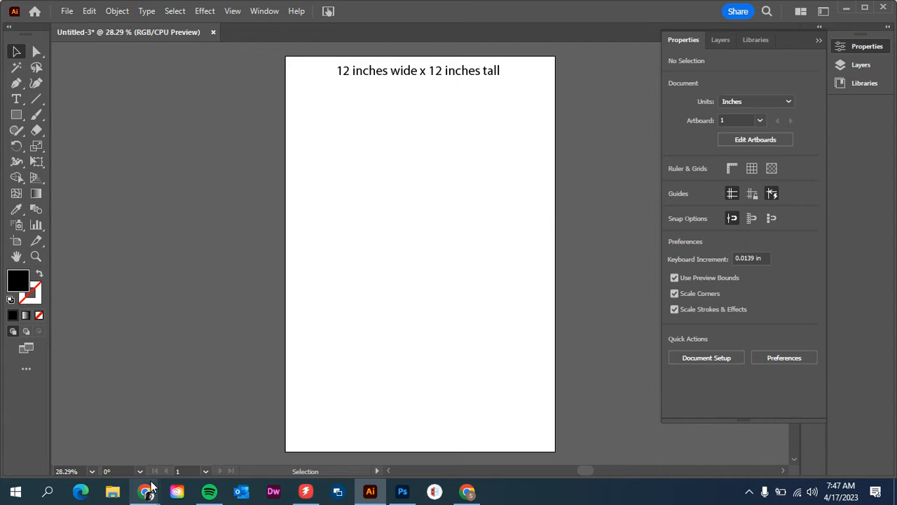
- Switch to Chrome and run a Google search for "cdg play logo" in a new tab
mouse_move(145, 493)
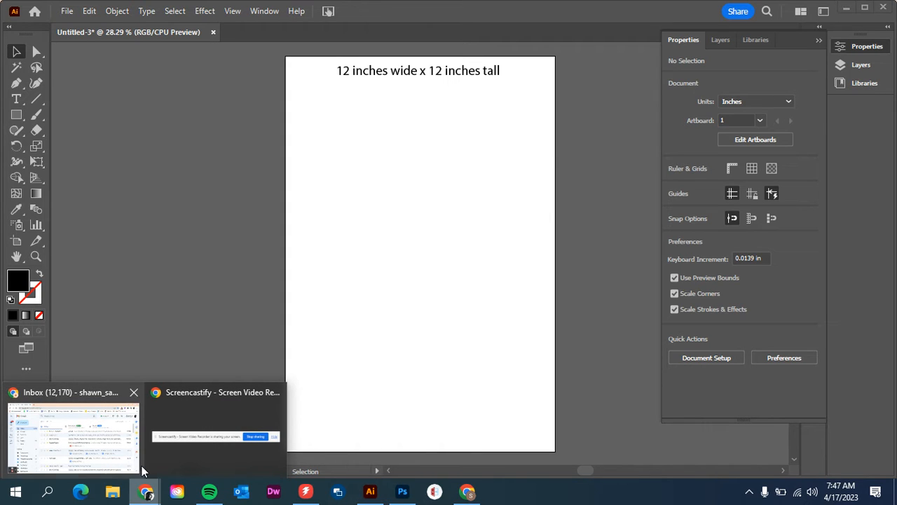
click(146, 492)
click(112, 445)
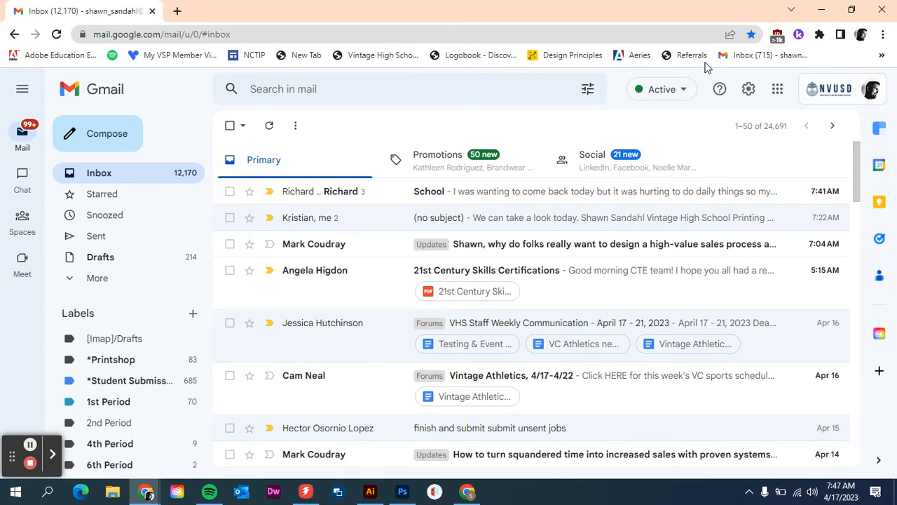
click(177, 11)
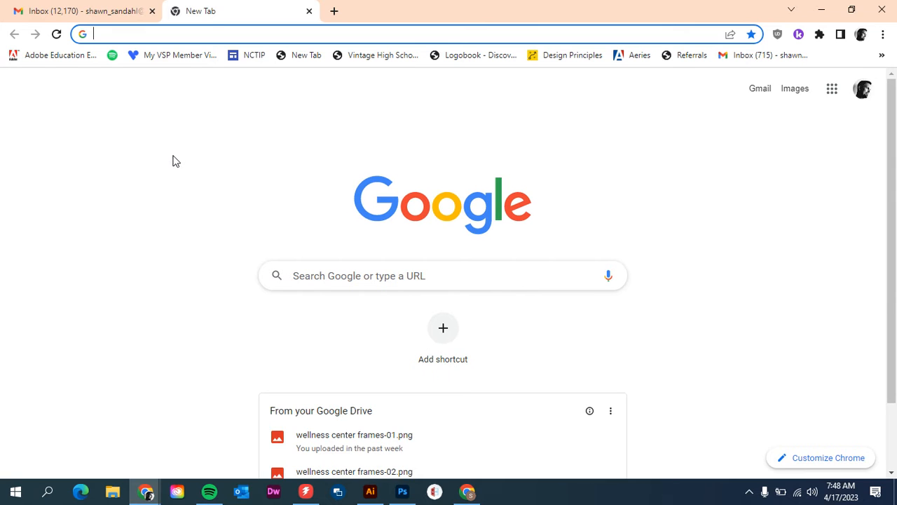
text(cteconference.org)
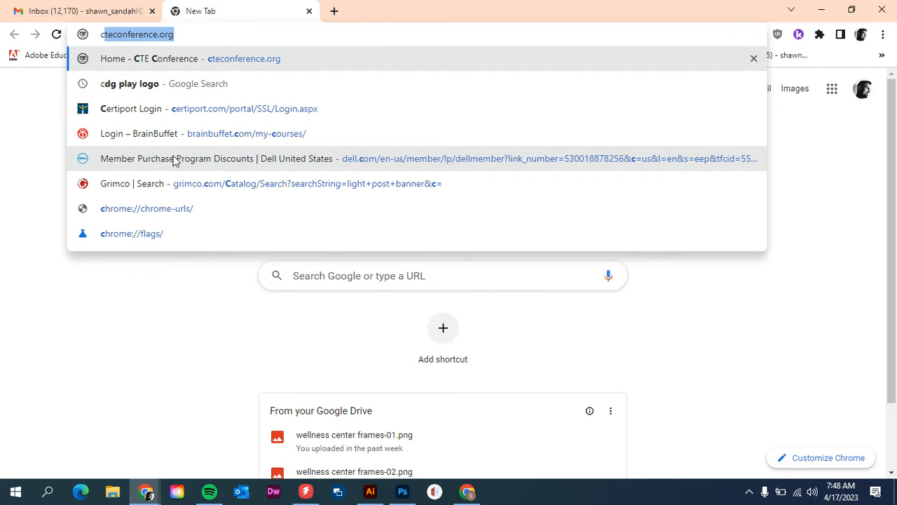
click(150, 85)
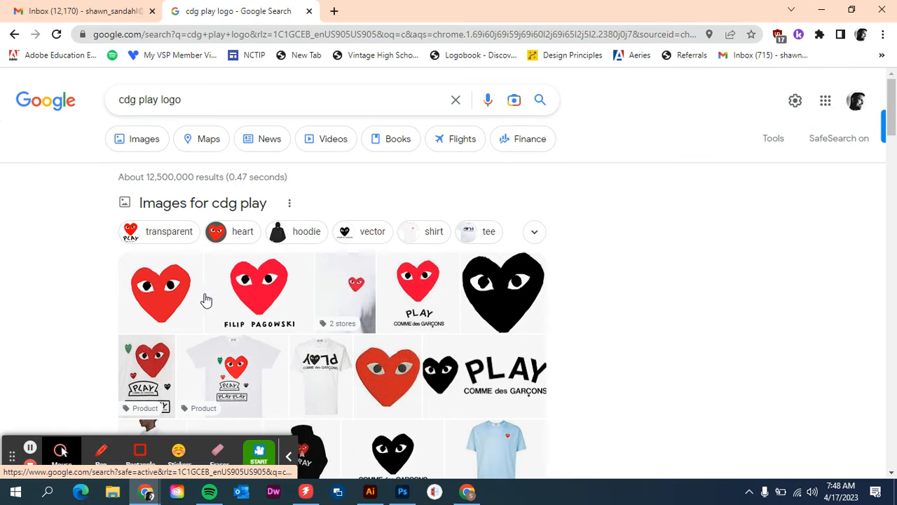
- Show the image results for the logo search and filter them to Large size
click(138, 143)
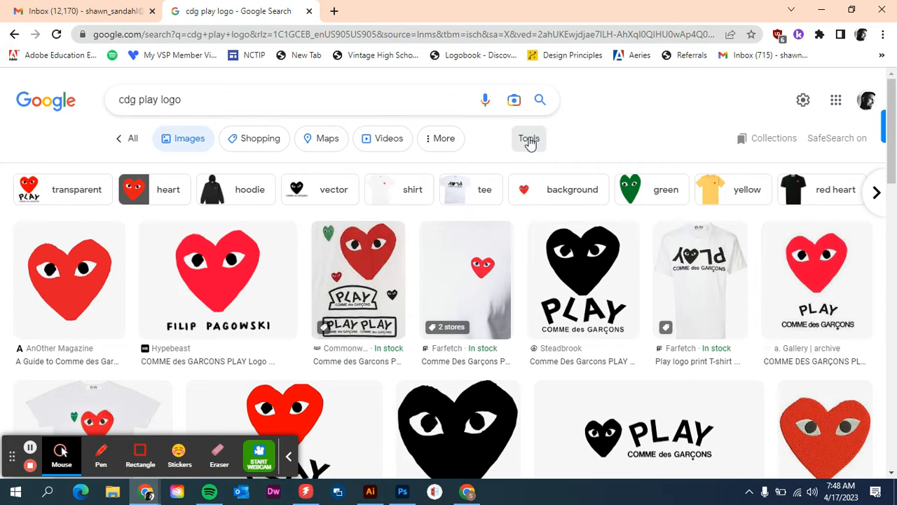
click(529, 141)
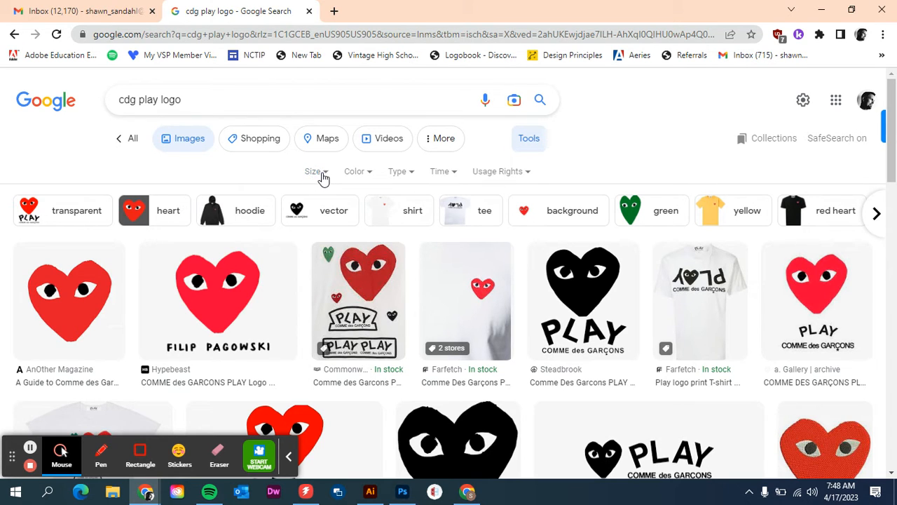
click(320, 176)
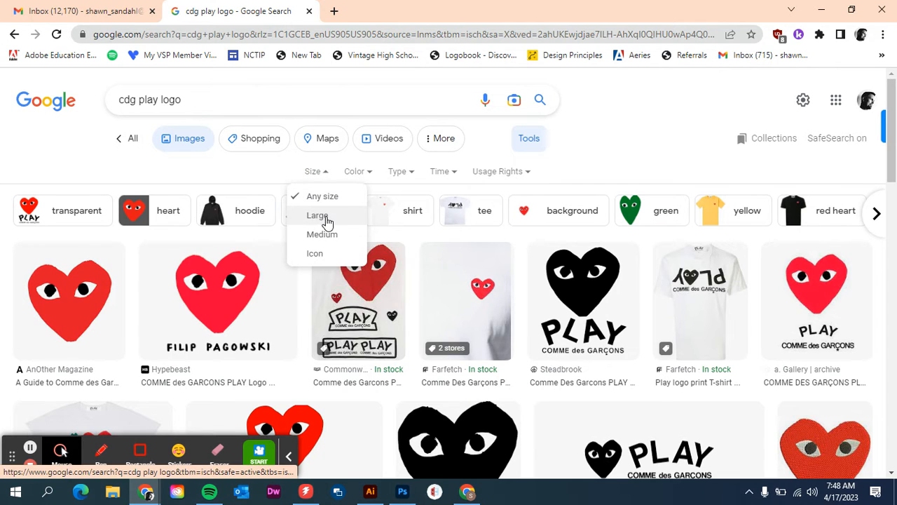
click(327, 222)
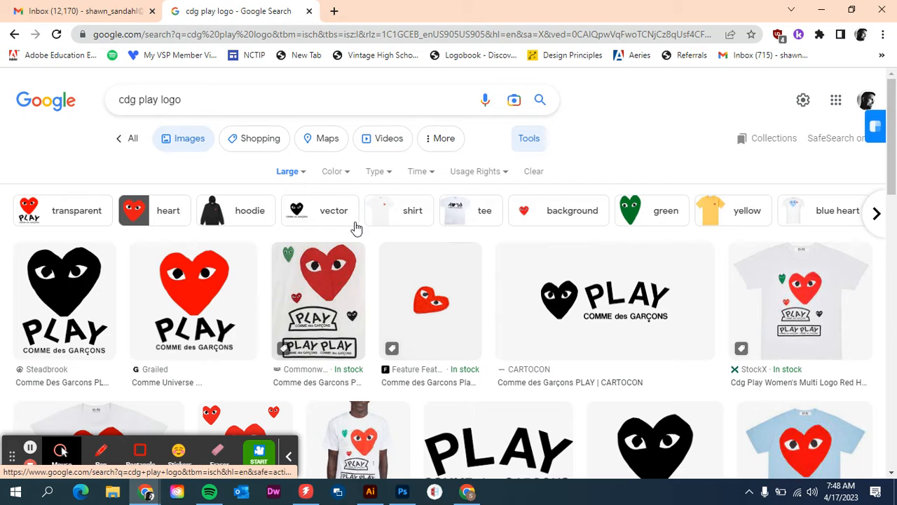
- Browse the large logo images and open the preview of Grailed's red heart PLAY logo
scroll(486, 328, down, 4)
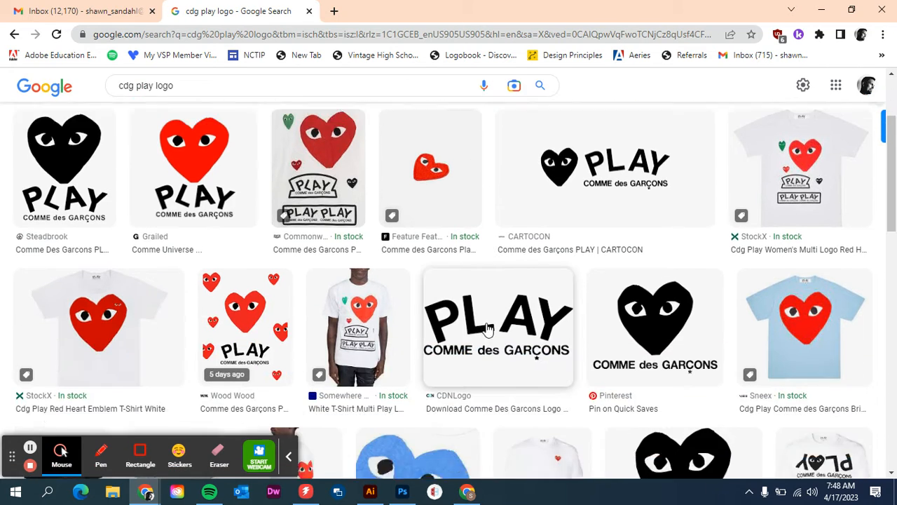
scroll(487, 329, down, 5)
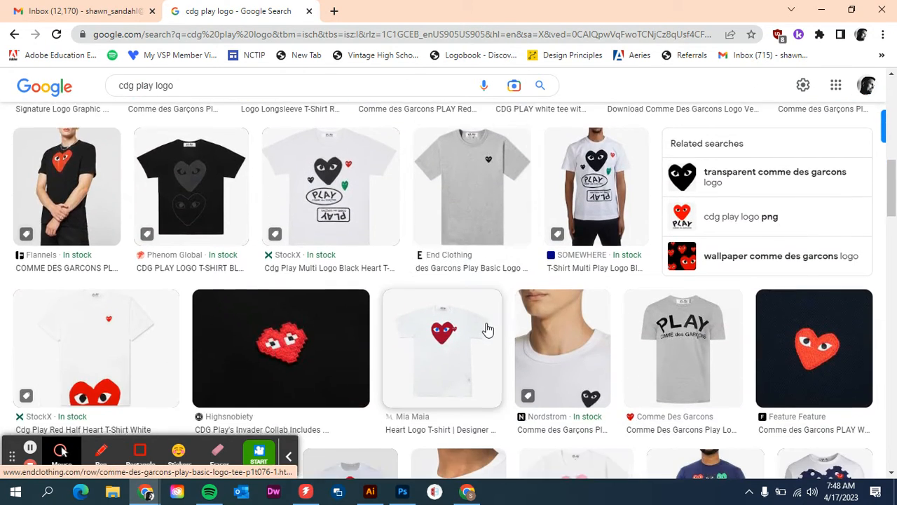
scroll(488, 329, down, 2)
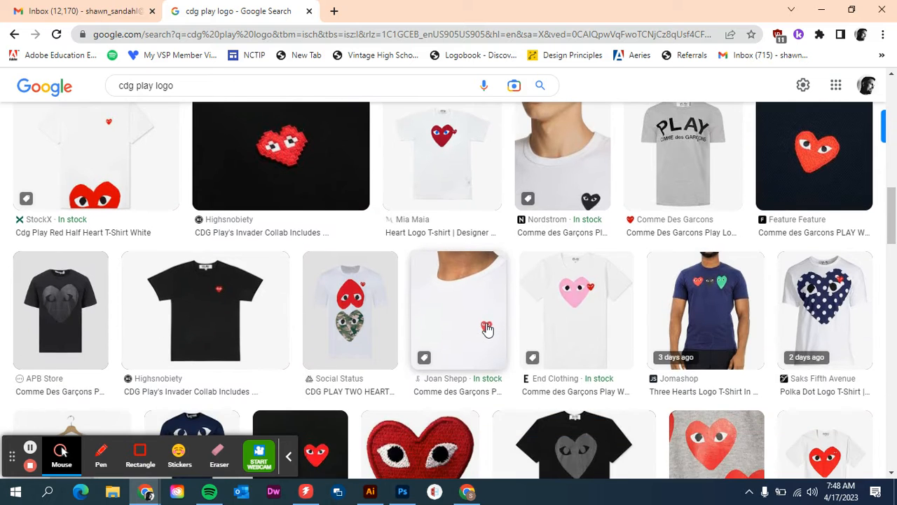
scroll(488, 329, up, 10)
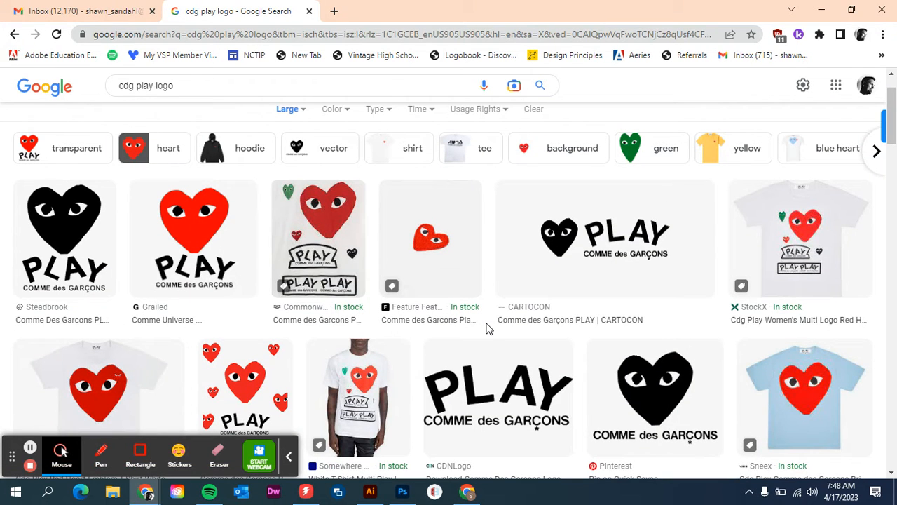
scroll(488, 329, down, 1)
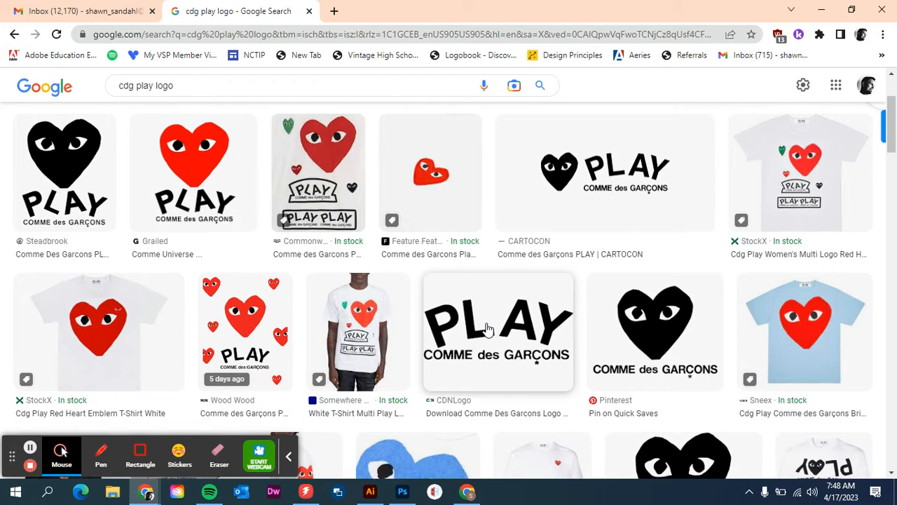
click(195, 165)
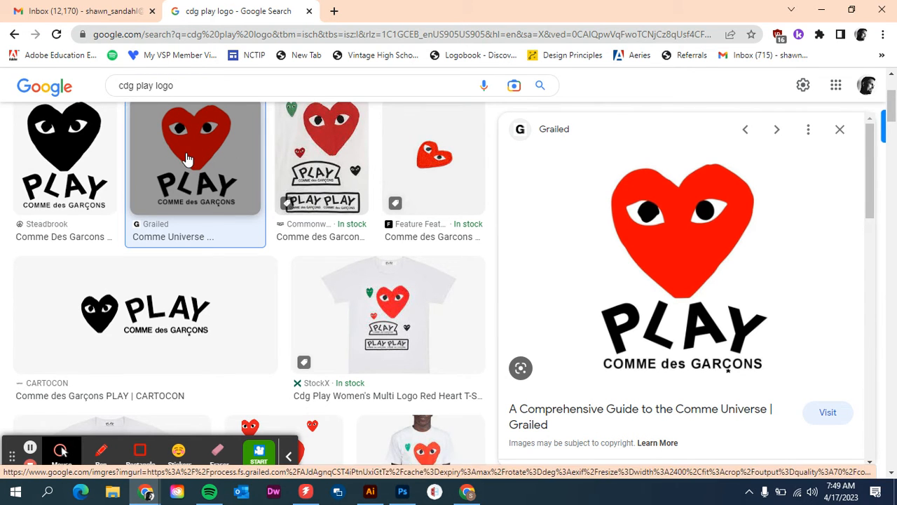
- Copy Grailed's 2,400 × 1,600 red heart PLAY image from its preview and paste it into the Illustrator document
scroll(187, 159, up, 2)
right_click(206, 278)
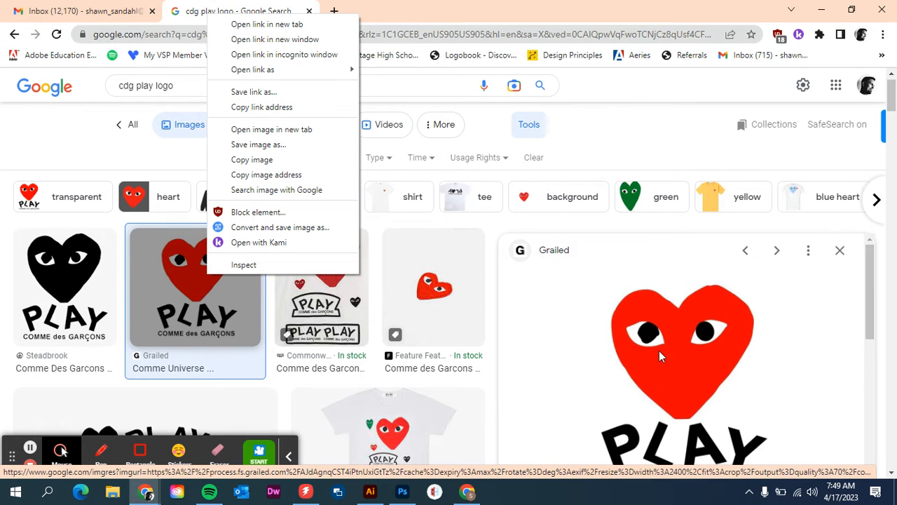
scroll(659, 356, down, 1)
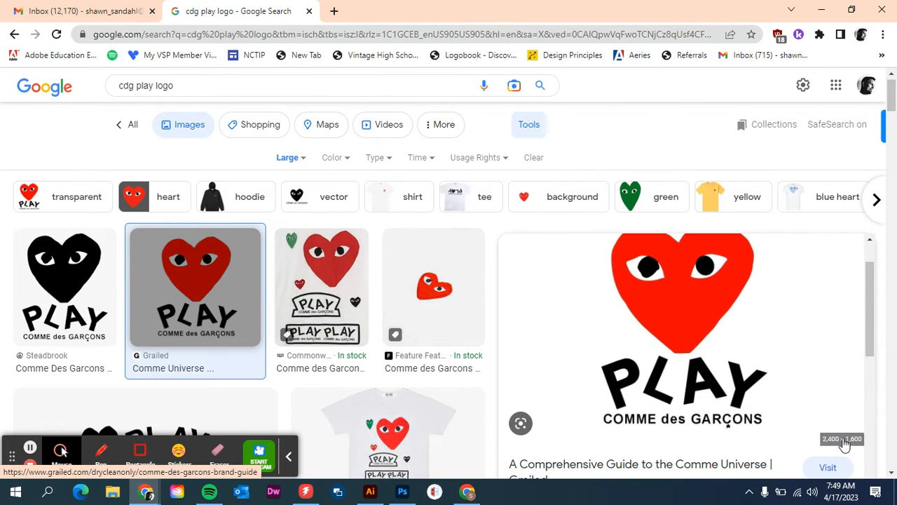
right_click(635, 274)
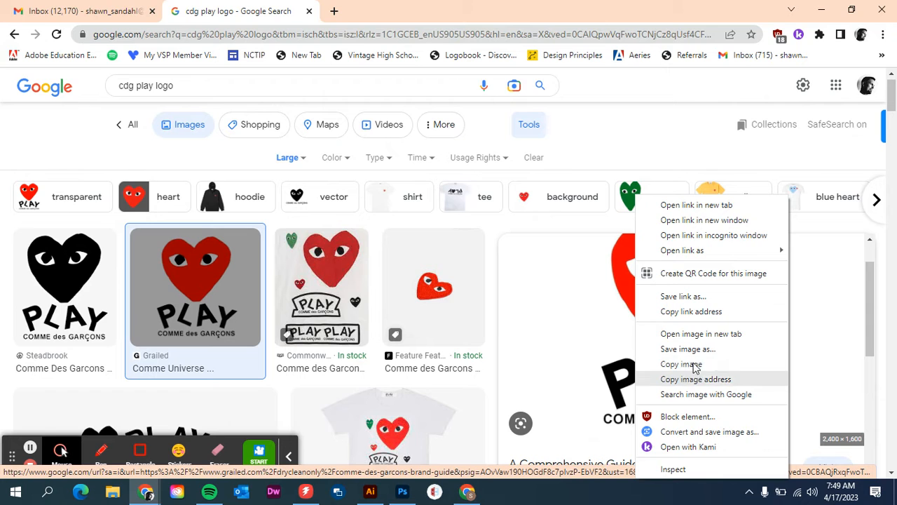
click(683, 365)
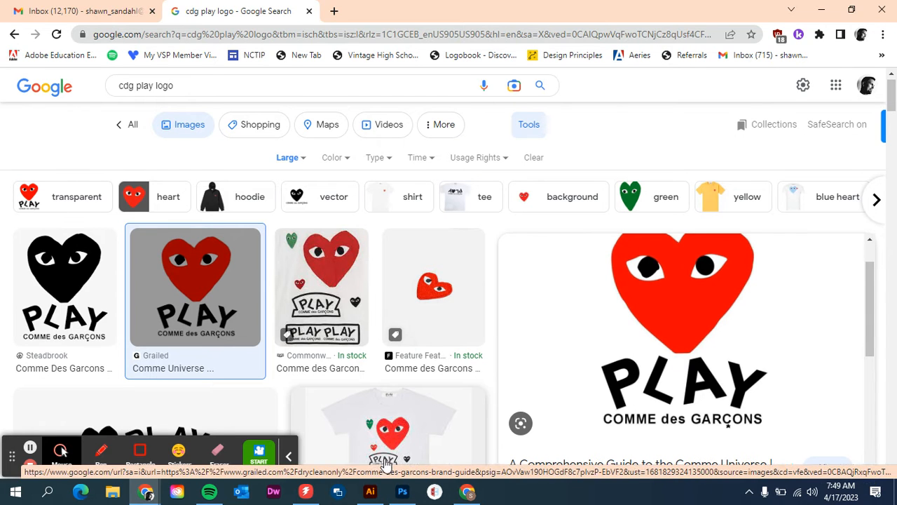
click(370, 491)
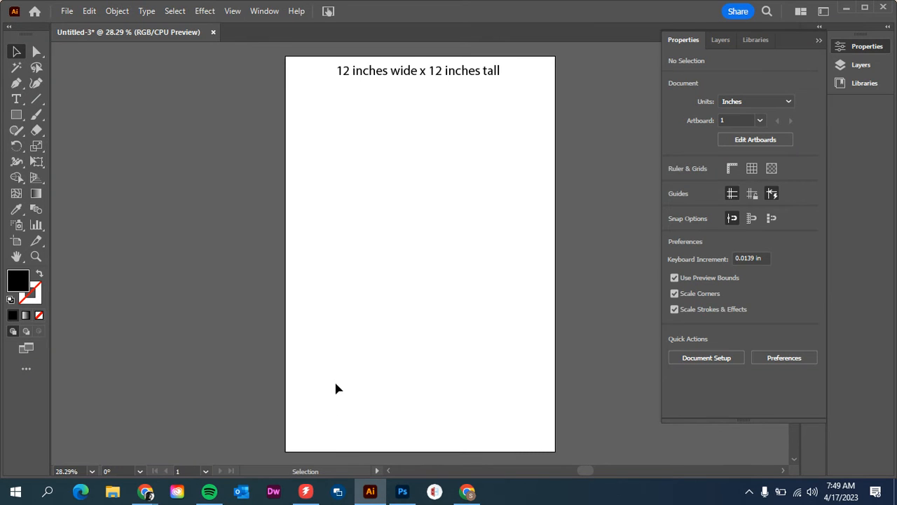
key(ctrl+v)
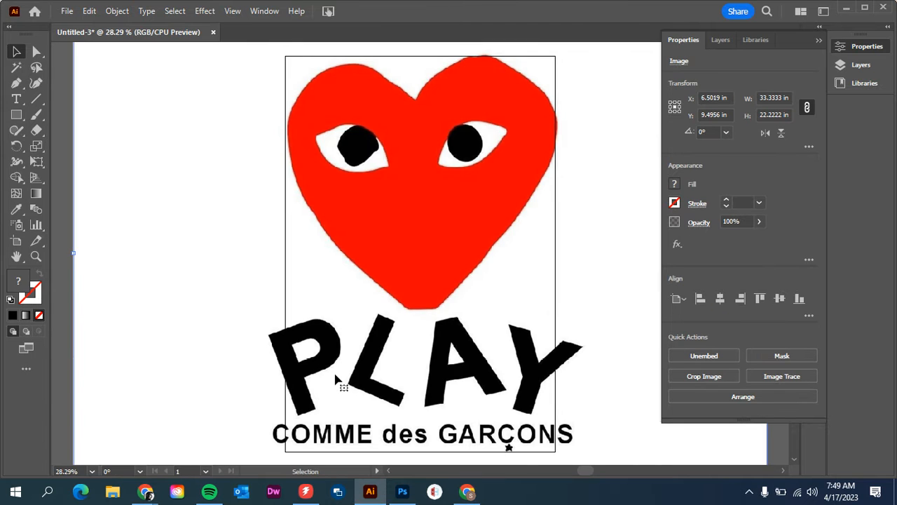
- Scale the pasted logo image proportionally about its center to about 19.96 in wide and 13.31 in tall
alt+scroll(349, 323, up, 2)
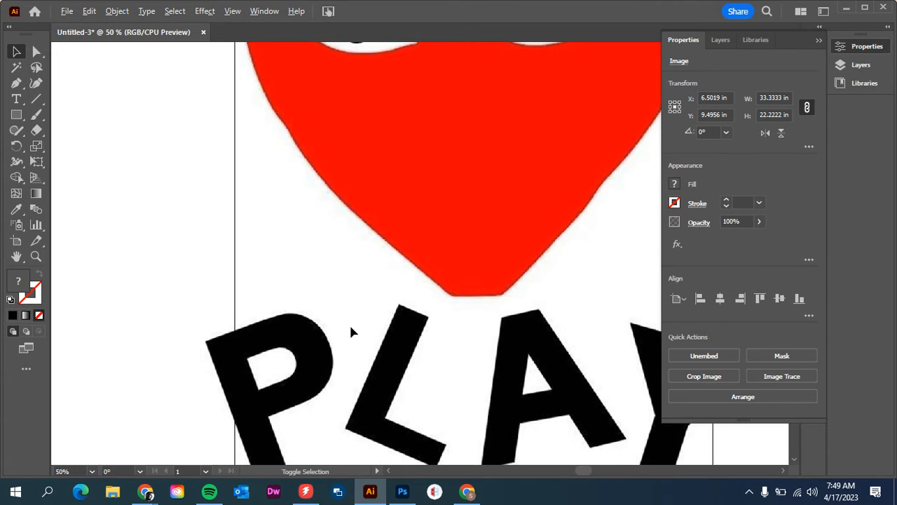
alt+scroll(377, 231, up, 6)
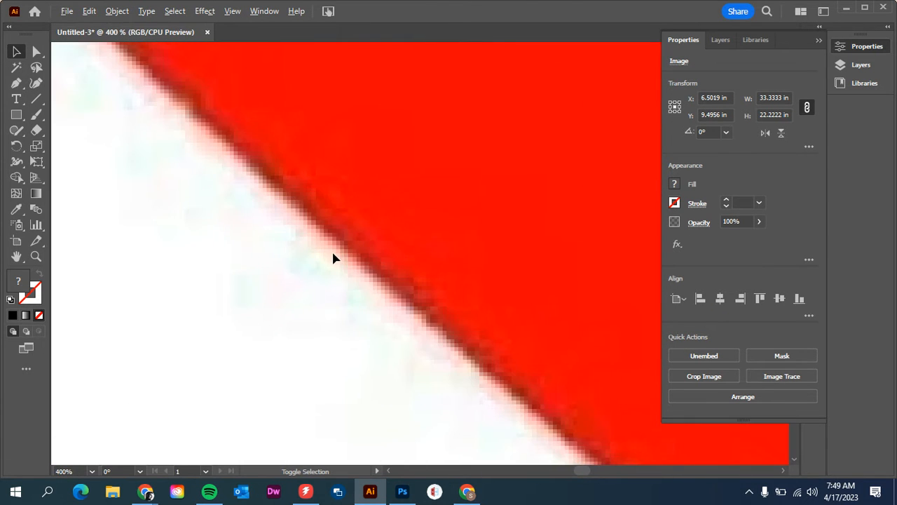
alt+scroll(333, 258, down, 10)
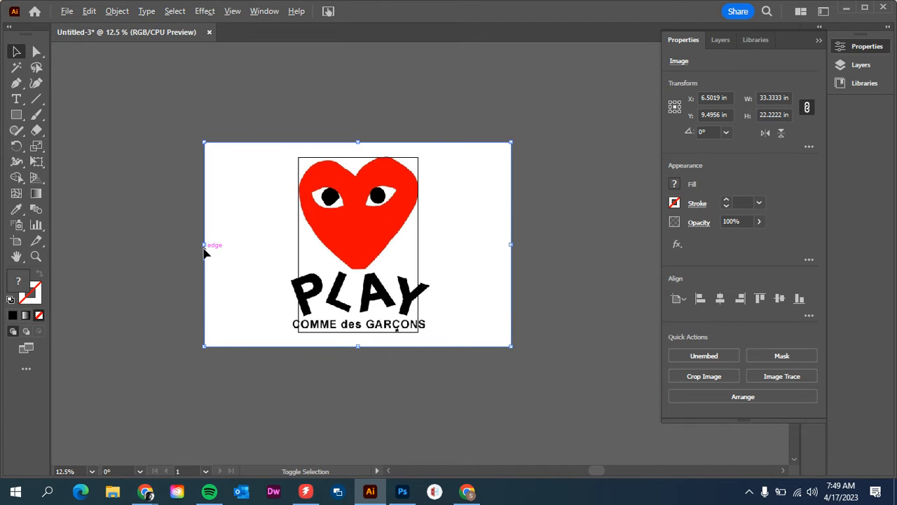
drag(205, 244, 267, 246)
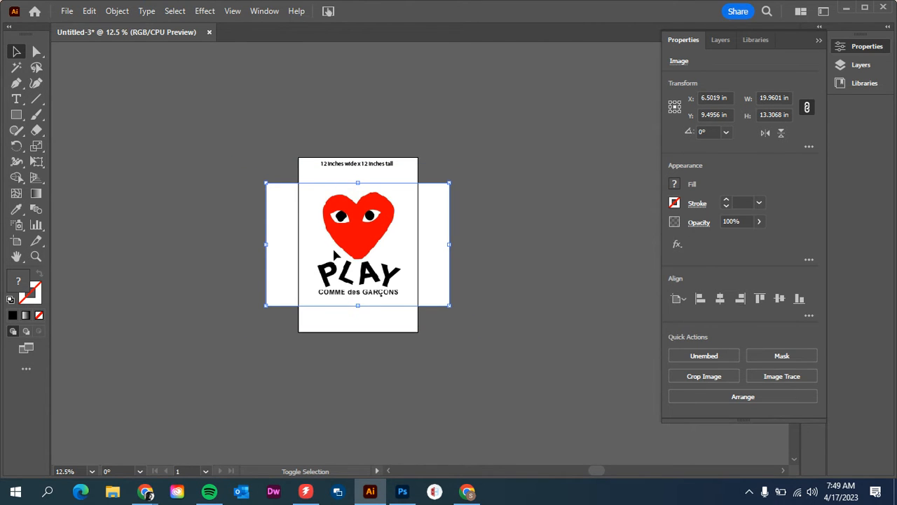
scroll(369, 242, up, 3)
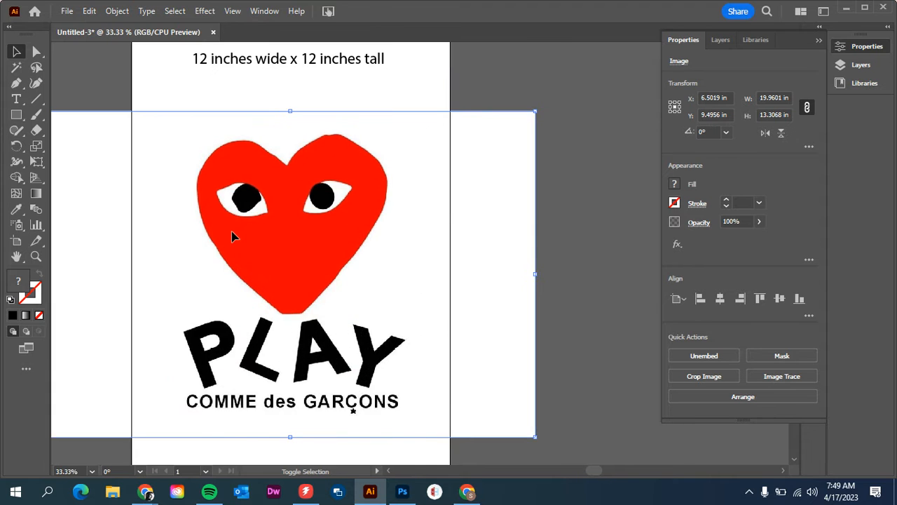
scroll(234, 236, up, 1)
scroll(404, 237, down, 1)
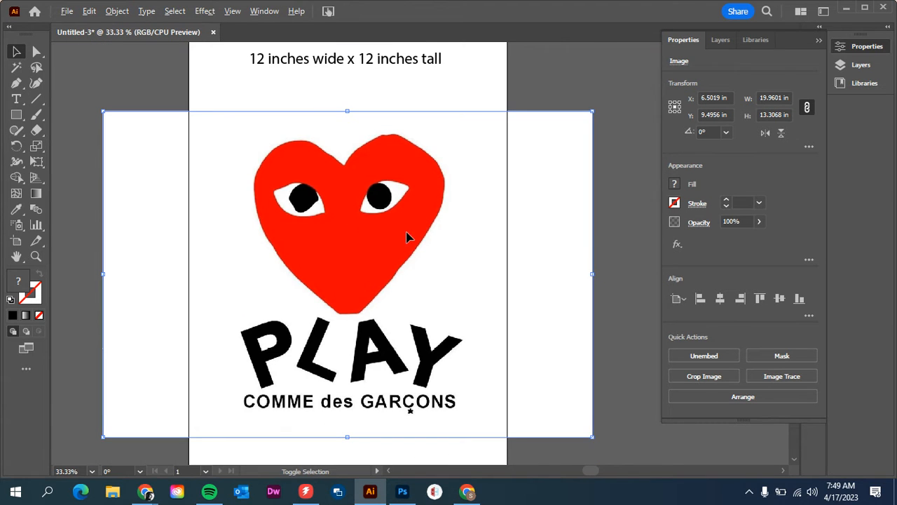
click(631, 229)
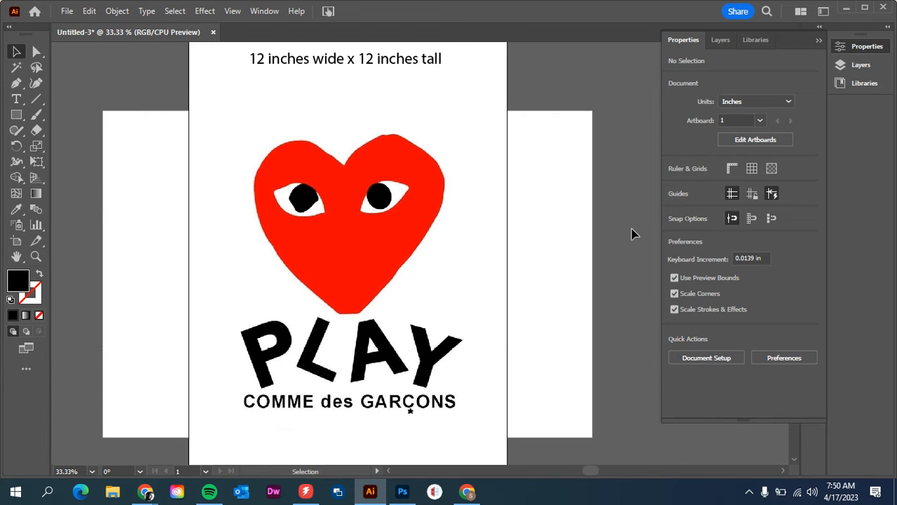
- Image Trace the logo picture, accepting the large-image tracing, and apply the 3 Colors preset
click(423, 248)
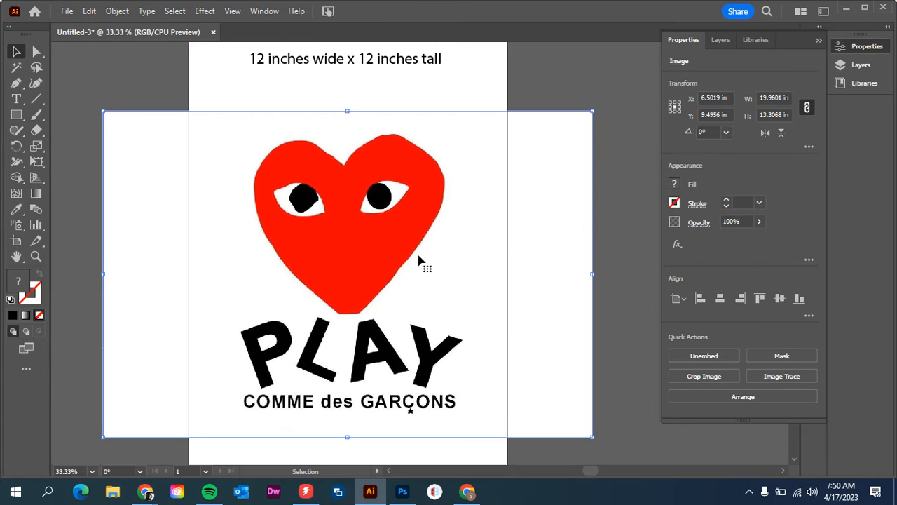
click(782, 379)
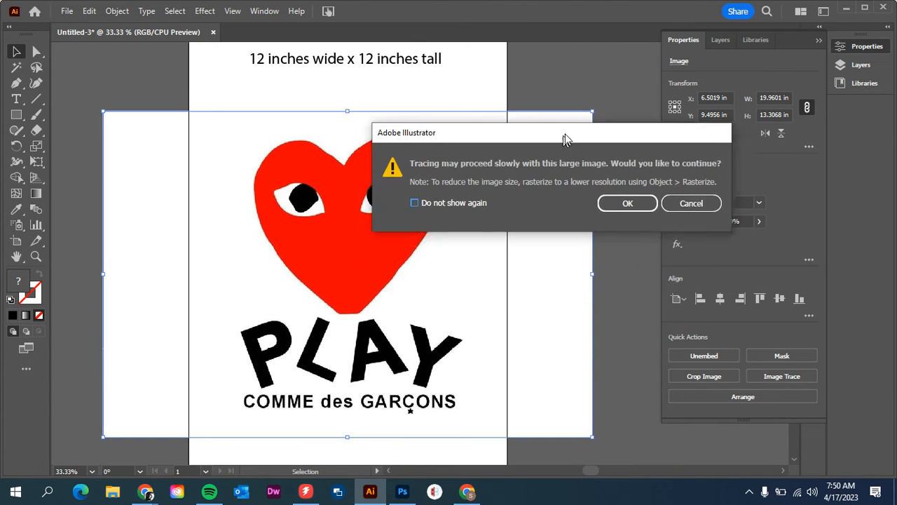
mouse_move(567, 139)
mouse_down()
mouse_move(529, 65)
mouse_move(505, 64)
mouse_up()
click(569, 119)
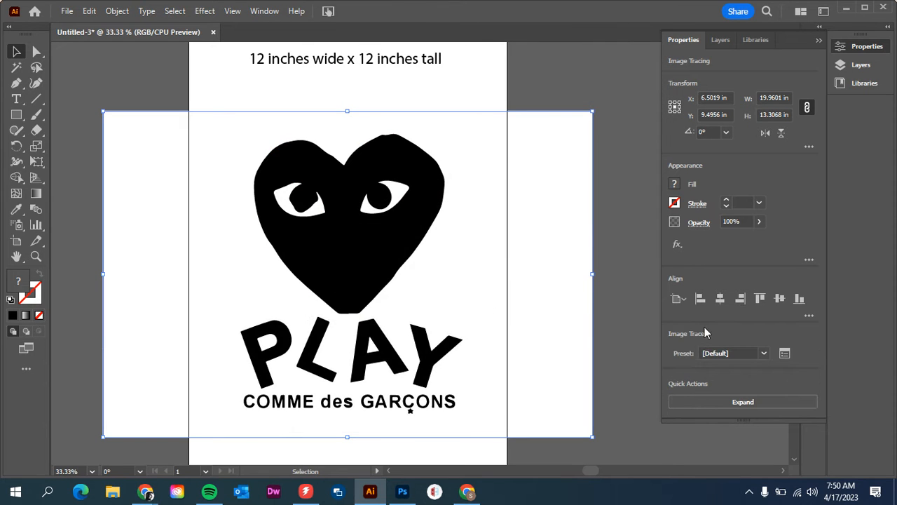
click(764, 353)
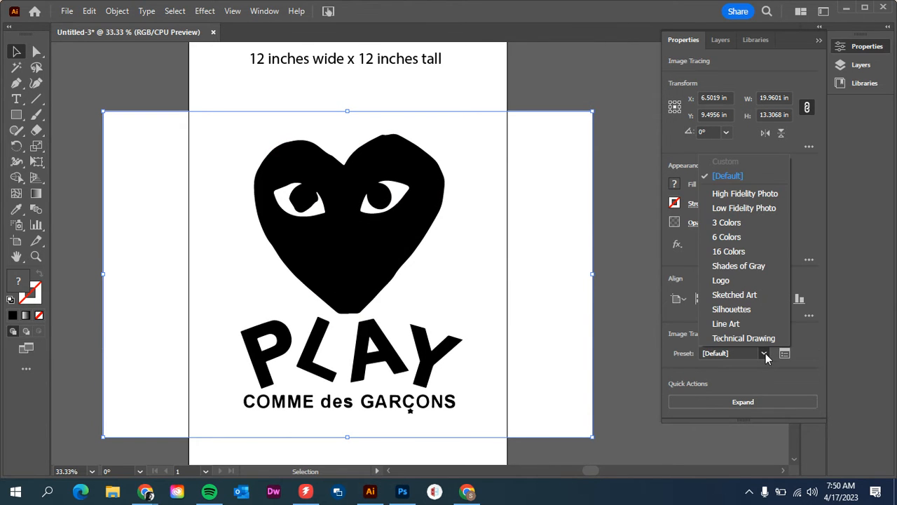
click(728, 223)
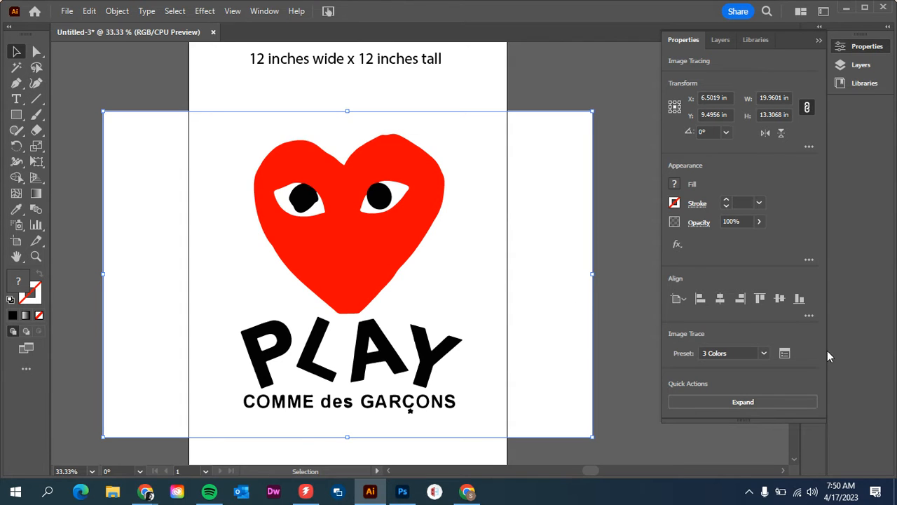
- Refine the trace's advanced options to 0% corners and 1 px noise
click(785, 354)
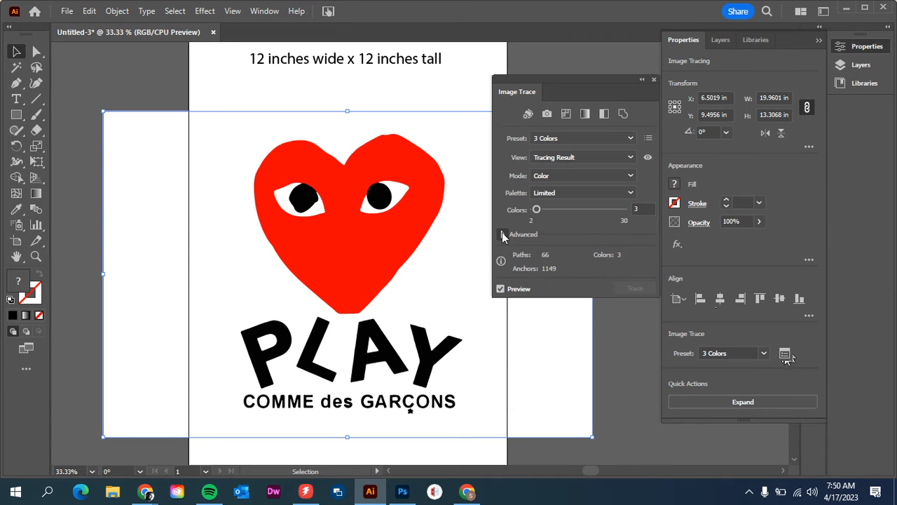
click(502, 235)
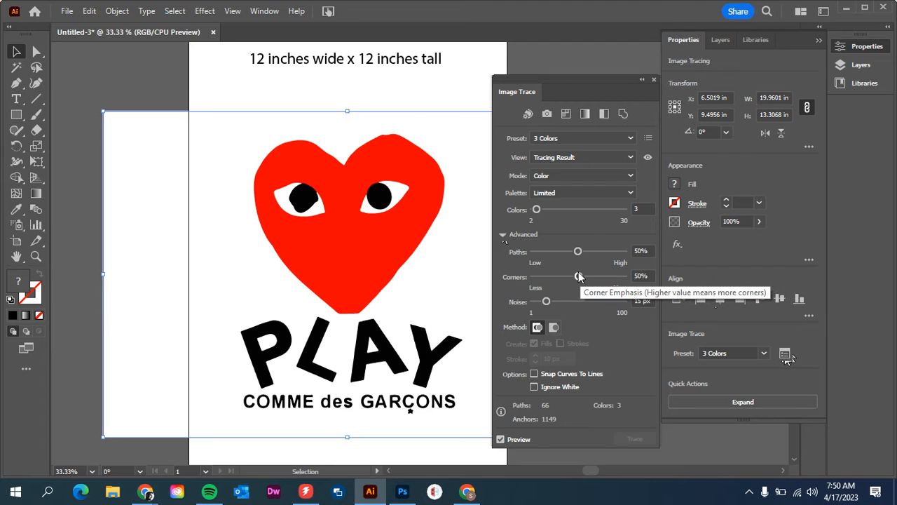
drag(578, 274, 517, 276)
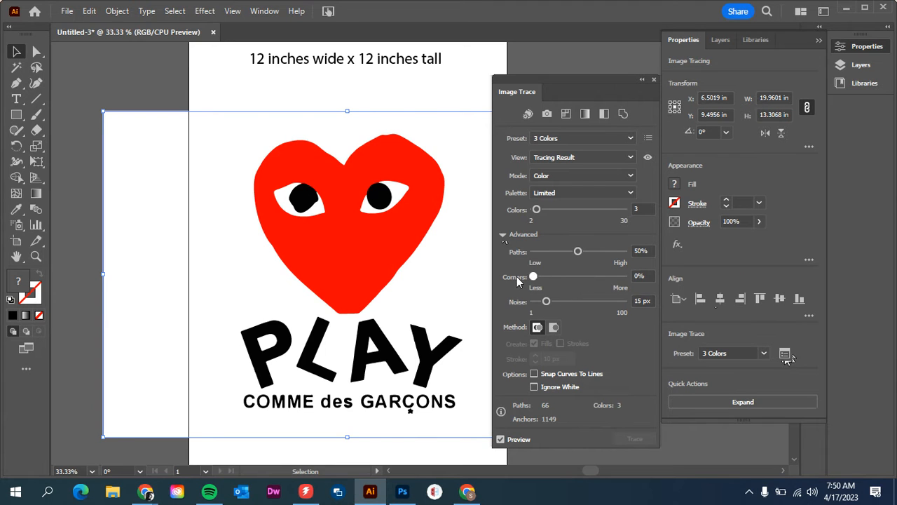
click(546, 301)
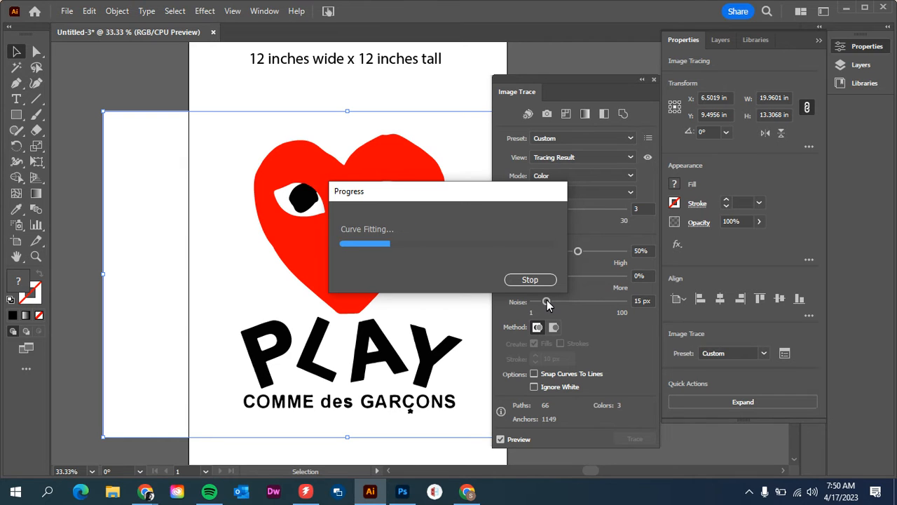
drag(547, 301, 533, 302)
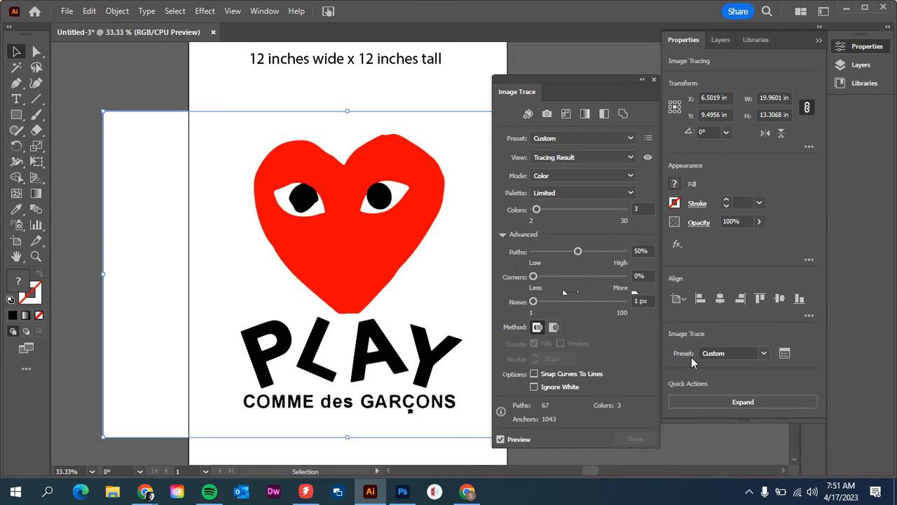
click(654, 80)
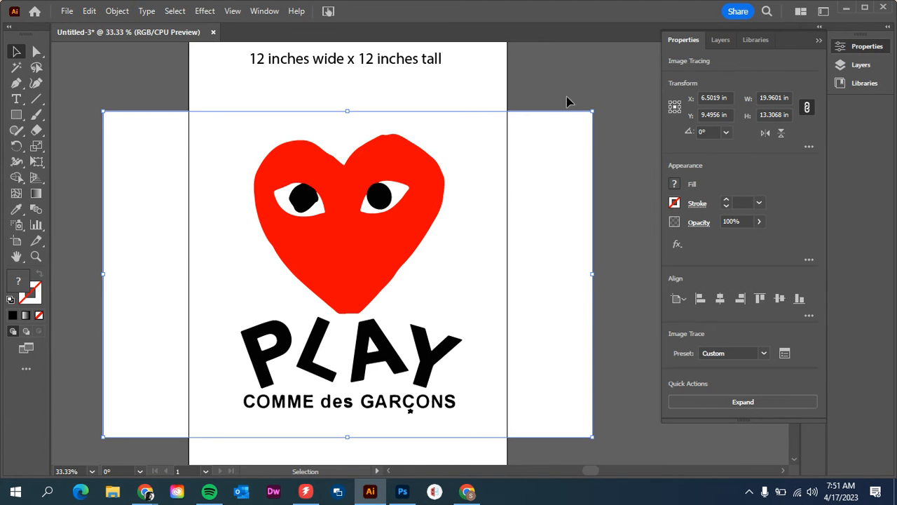
- Expand the tracing into vector paths and delete the white background shape around the logo
click(752, 401)
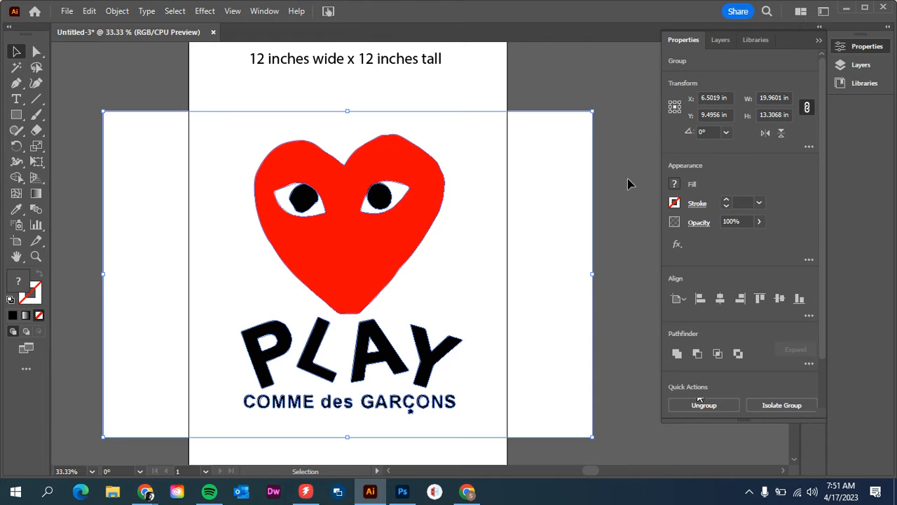
click(36, 52)
key(ctrl+shift+a)
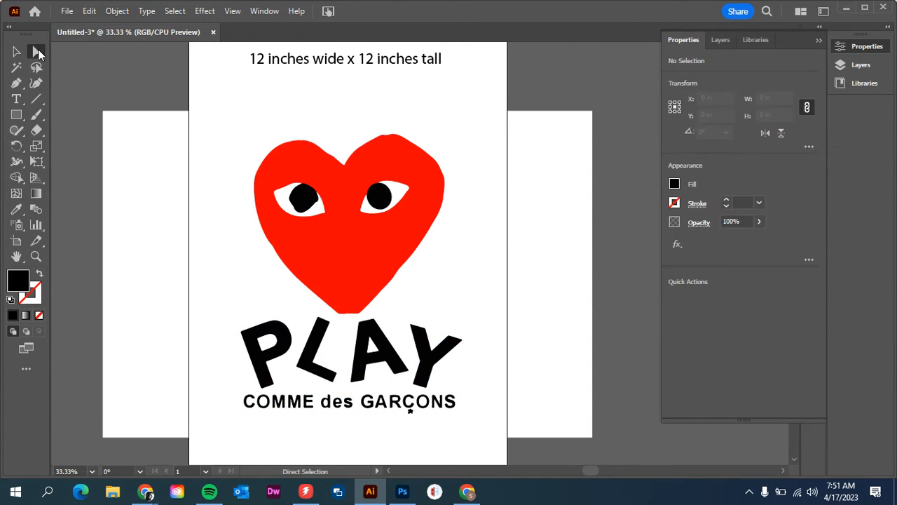
click(154, 159)
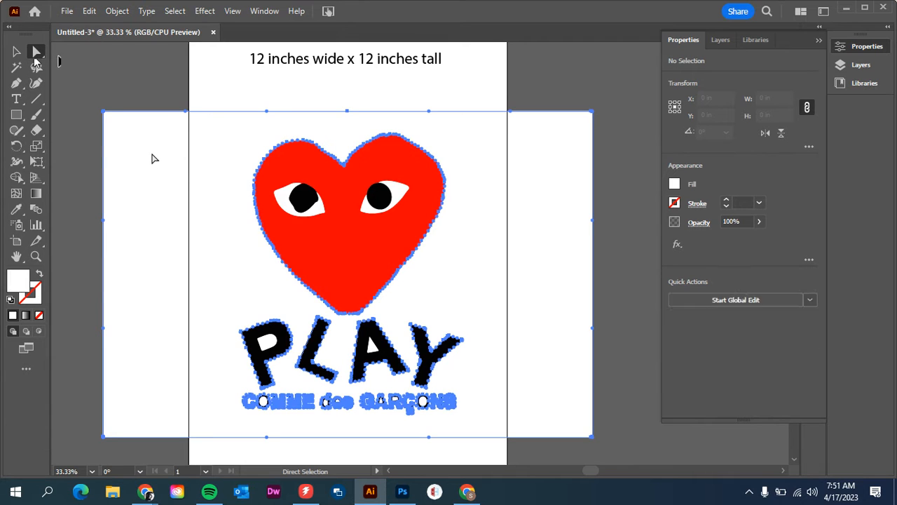
key(Delete)
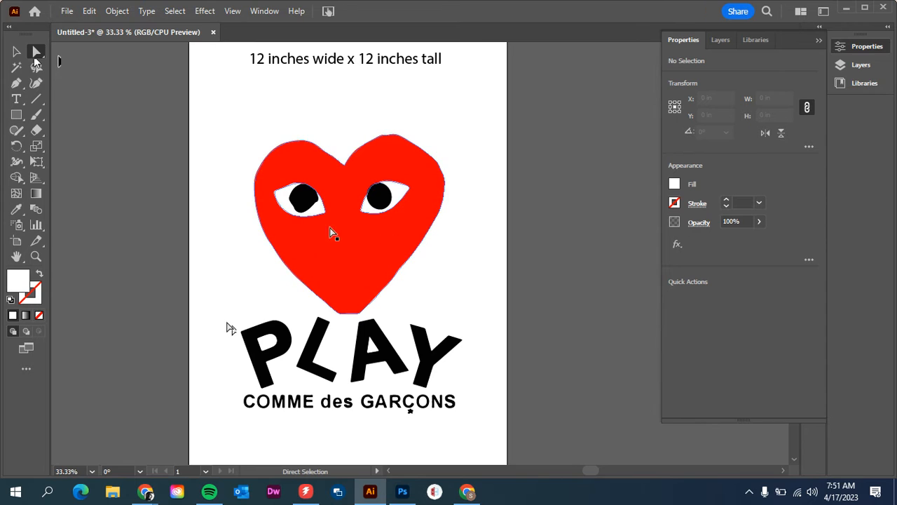
- Delete the PLAY and COMME des GARÇONS lettering and move the heart up toward the size note, to about Y 7.45 in
drag(225, 433, 587, 340)
key(Delete)
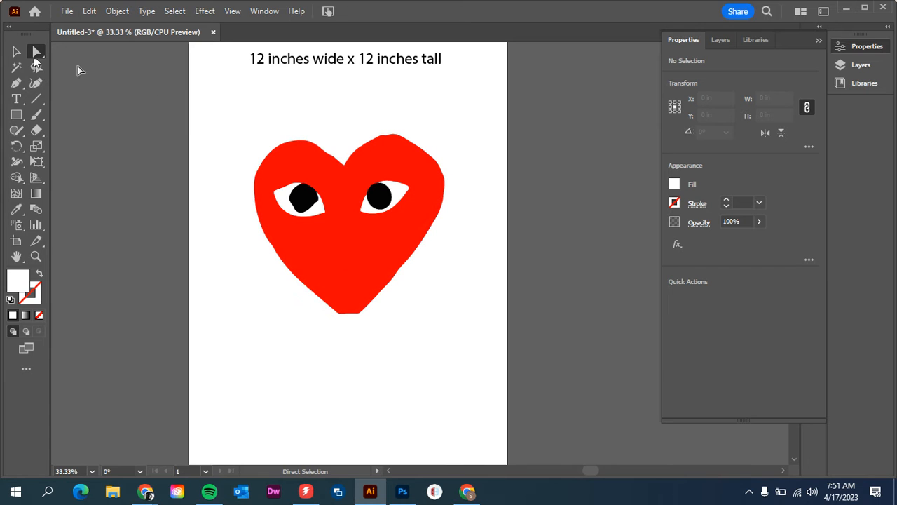
click(16, 52)
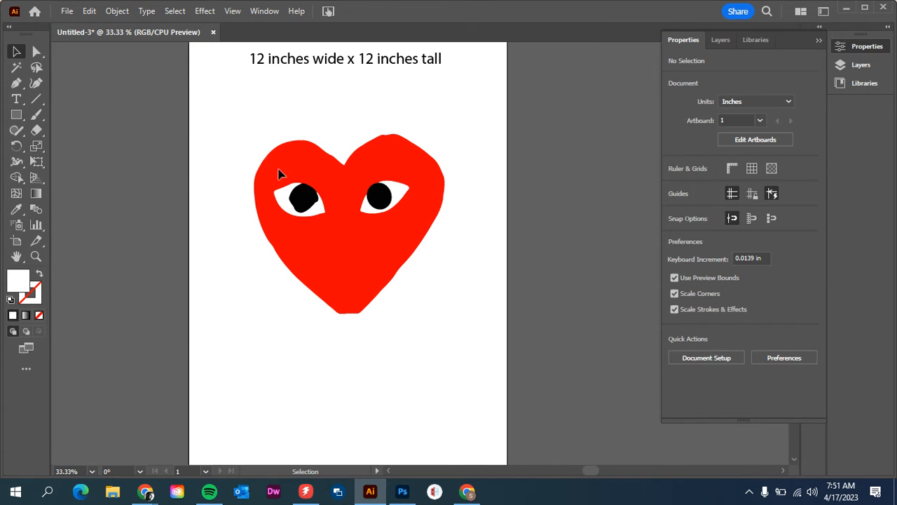
mouse_move(345, 233)
mouse_down()
mouse_move(348, 240)
mouse_move(343, 220)
mouse_up()
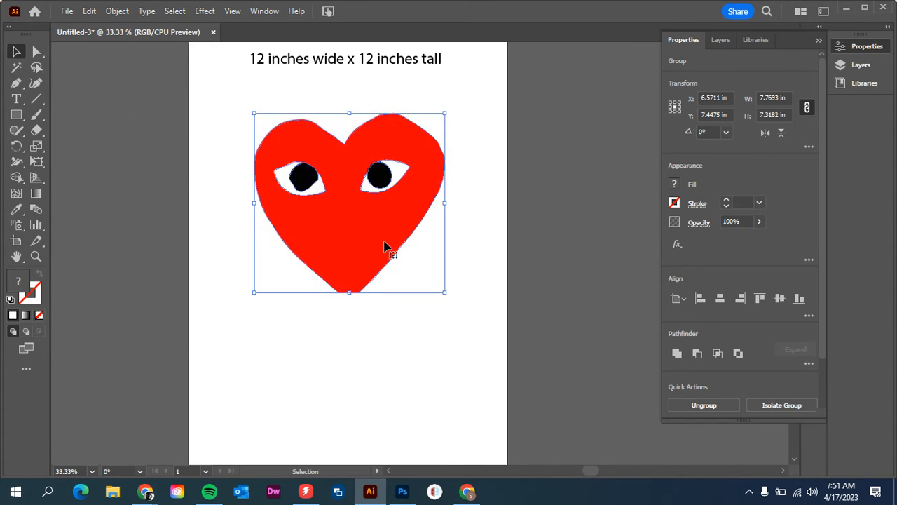
click(489, 234)
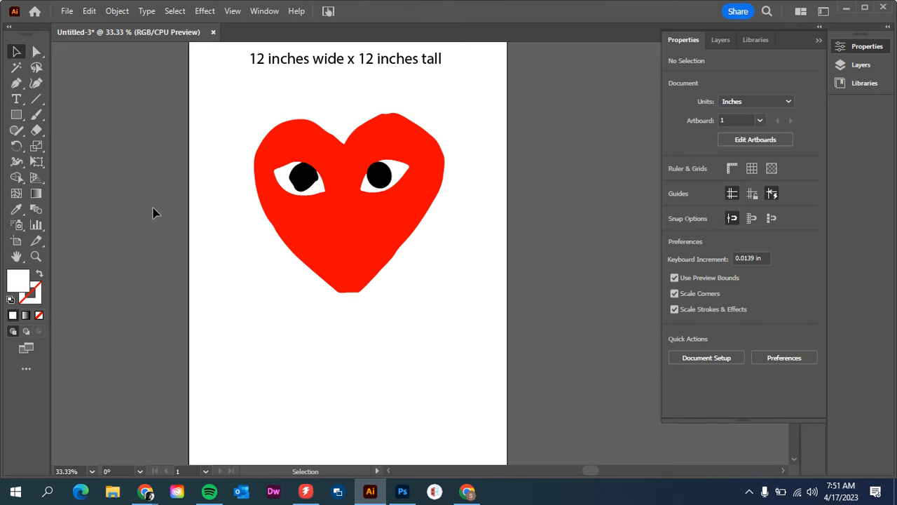
- Start a print setup for the Pro C5300S printer with 13" x 19" media
key(a)
key(ctrl+p)
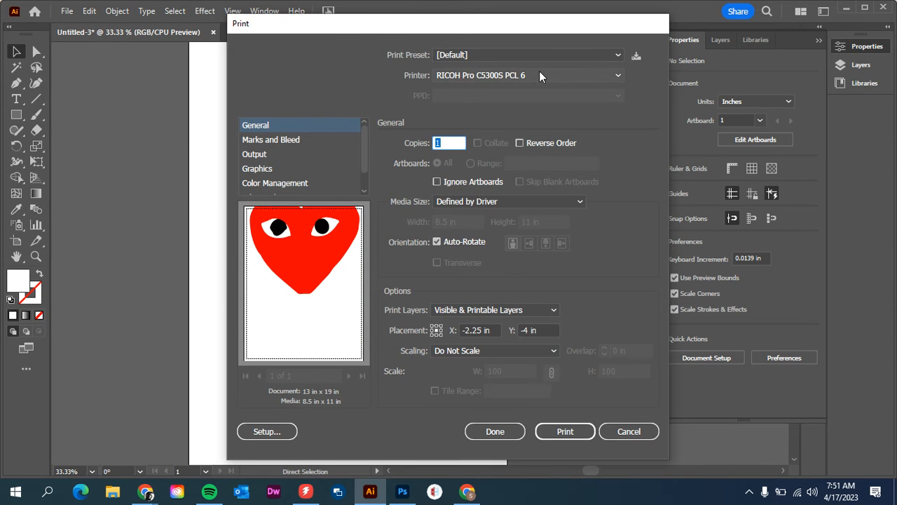
click(536, 76)
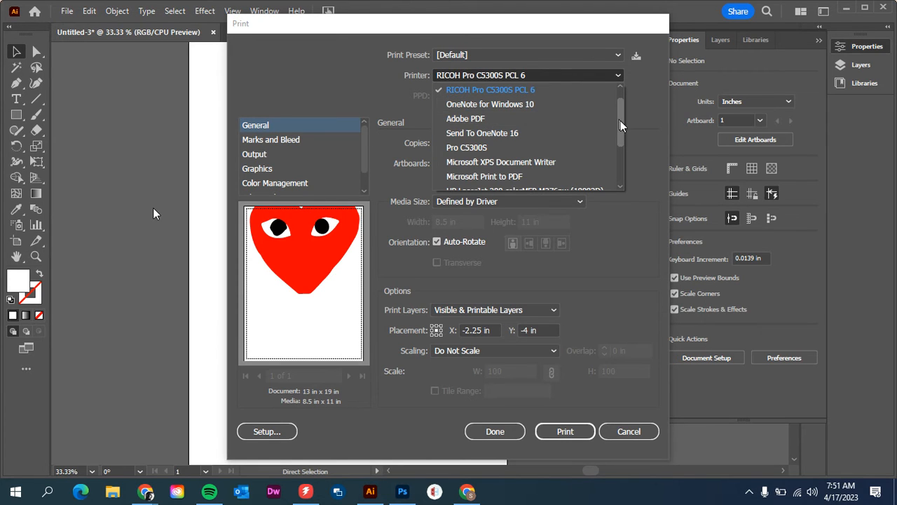
mouse_move(620, 120)
mouse_down()
mouse_move(628, 167)
mouse_move(616, 111)
mouse_up()
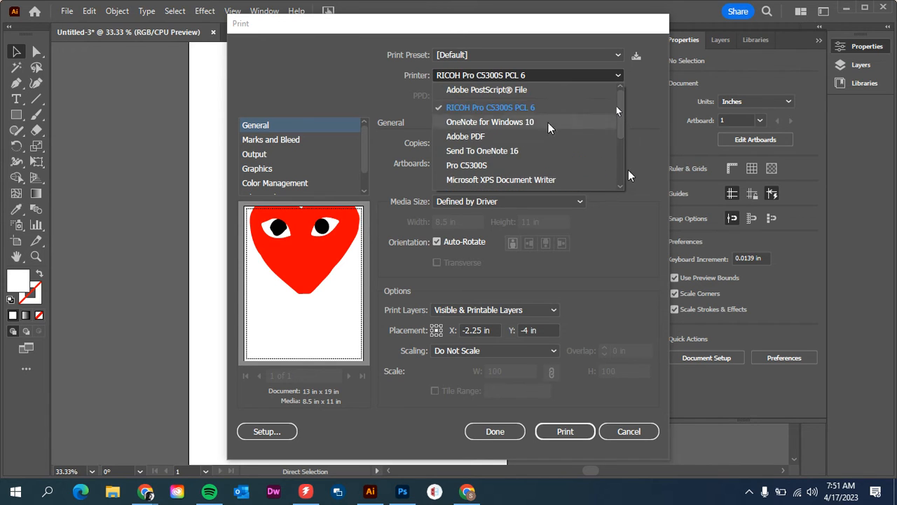
click(471, 166)
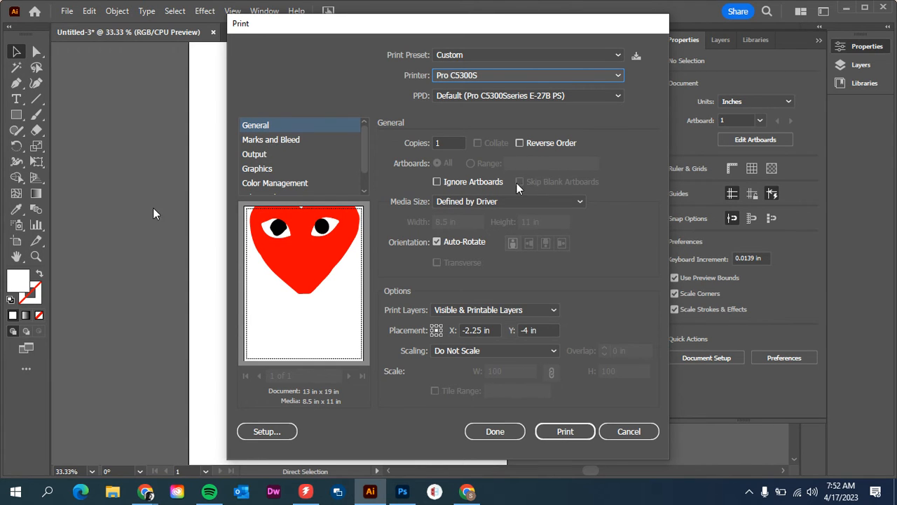
click(527, 201)
scroll(523, 239, down, 3)
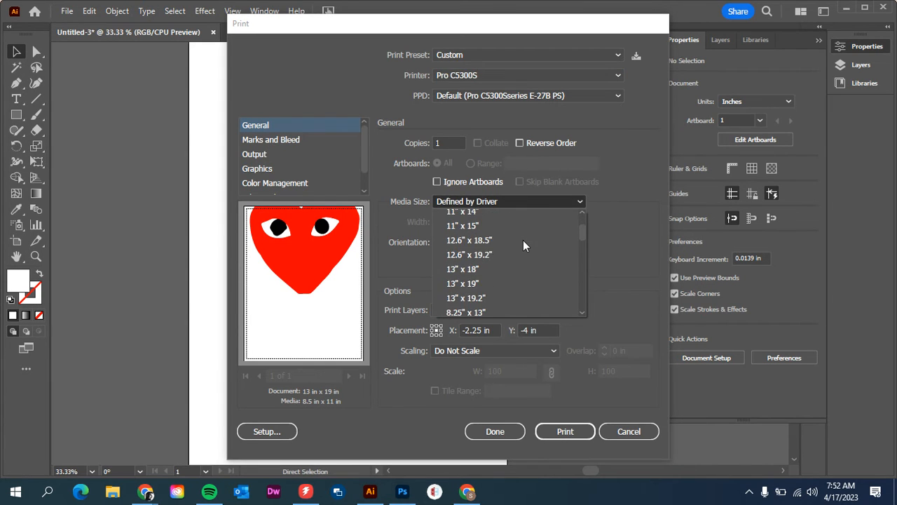
click(493, 284)
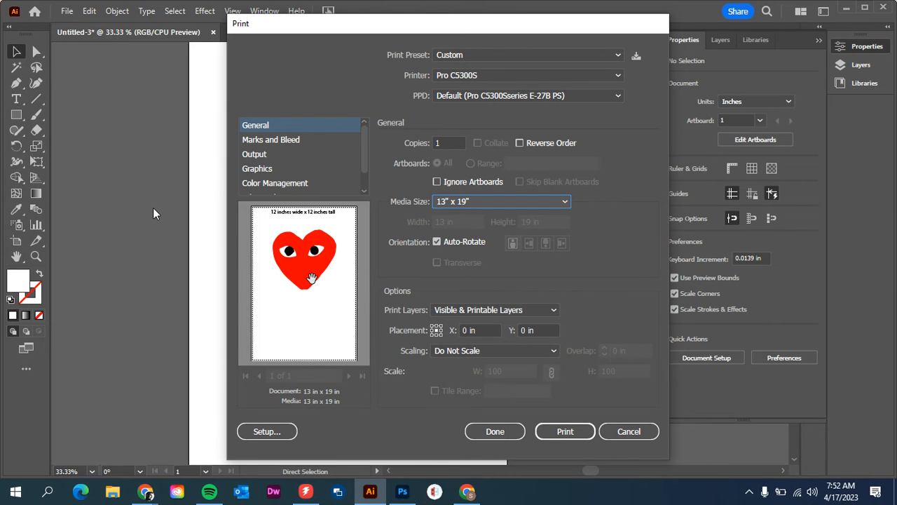
- Try the Separations (Host-Based) output mode, toggling the process inks off and on, and cancel the print setup
click(257, 155)
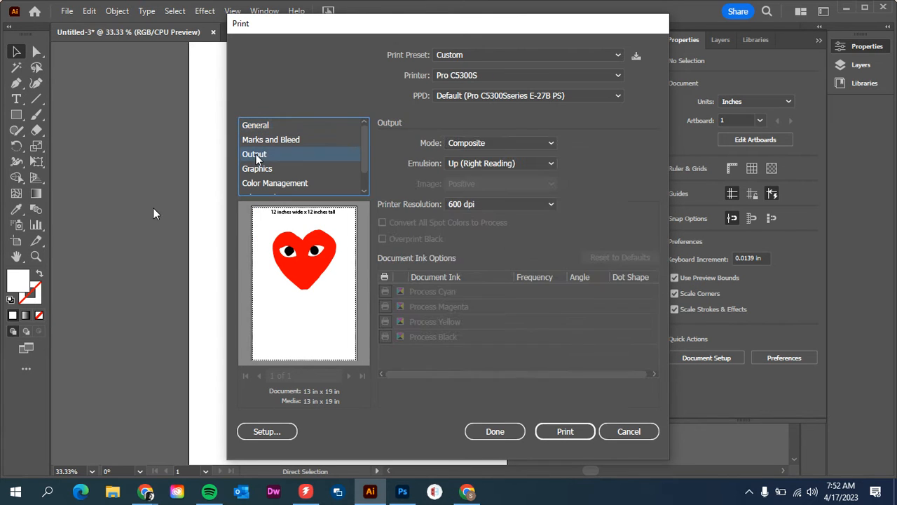
click(492, 143)
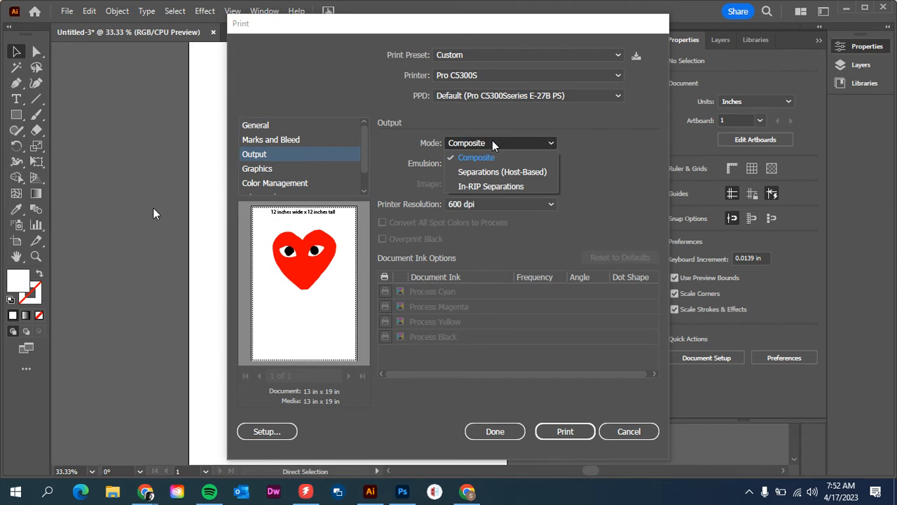
click(497, 173)
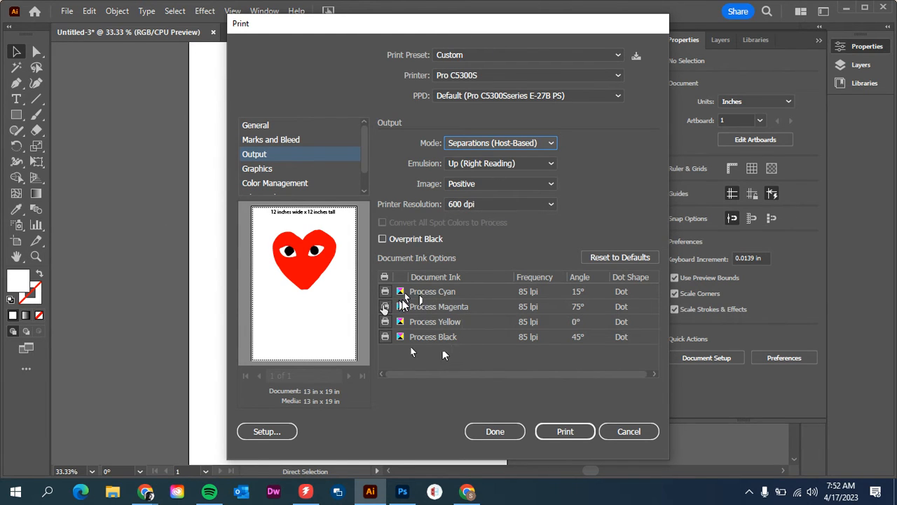
click(386, 307)
click(386, 306)
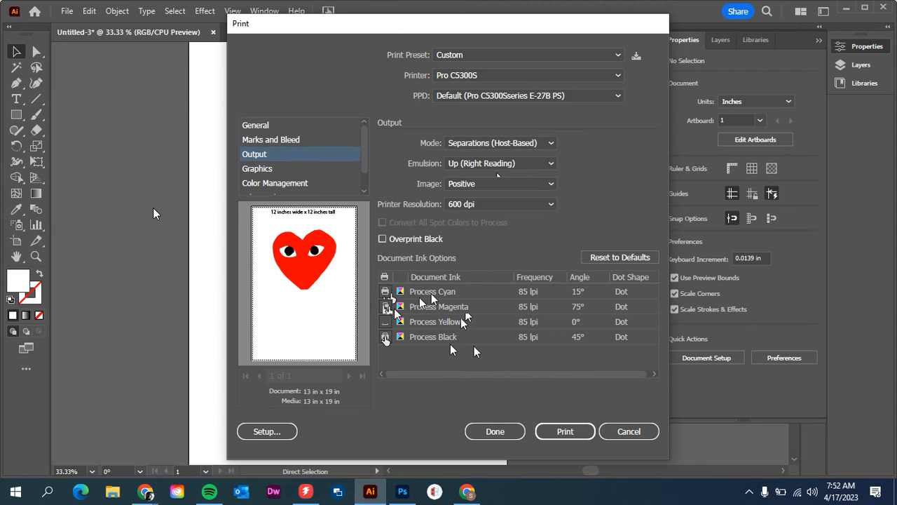
click(386, 307)
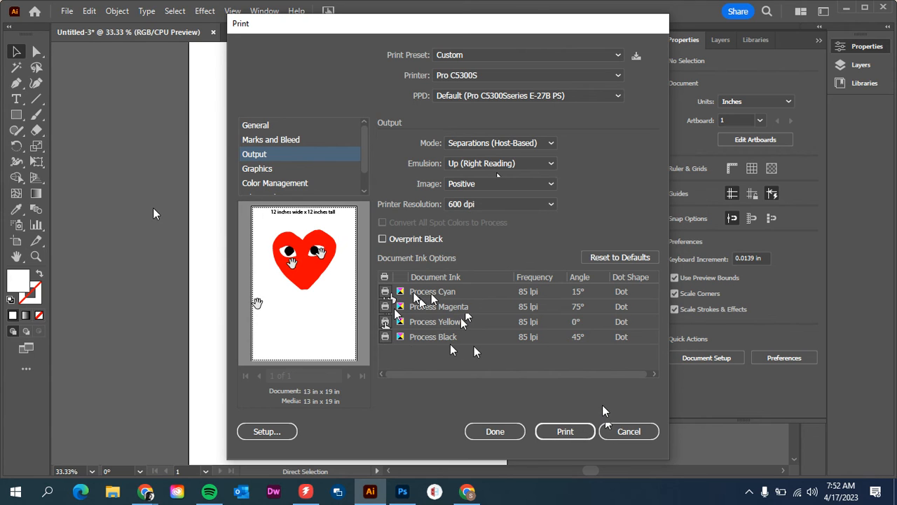
click(627, 431)
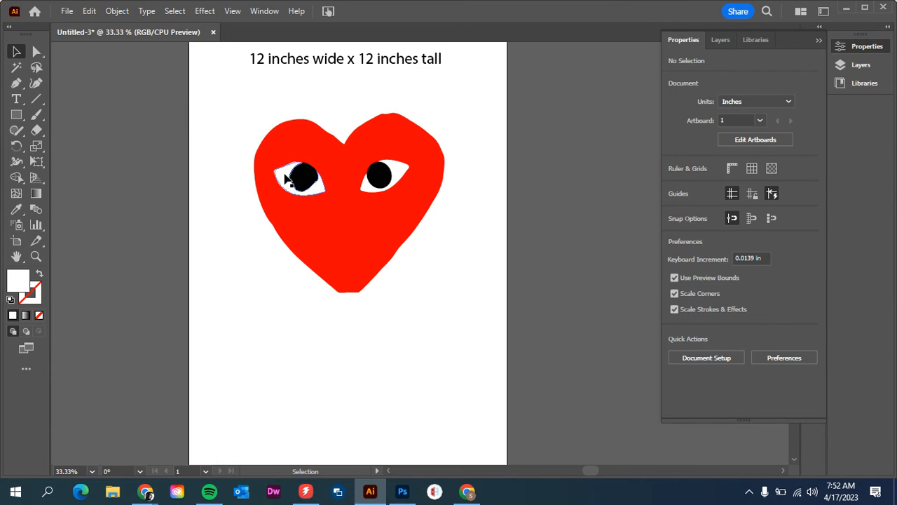
- Fill the red heart compound path with the CMYK Red swatch
click(36, 51)
click(314, 233)
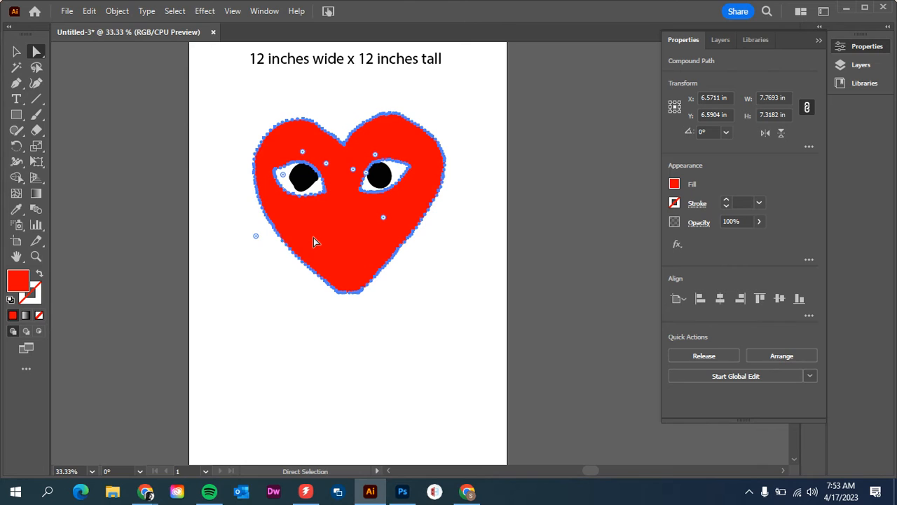
click(674, 184)
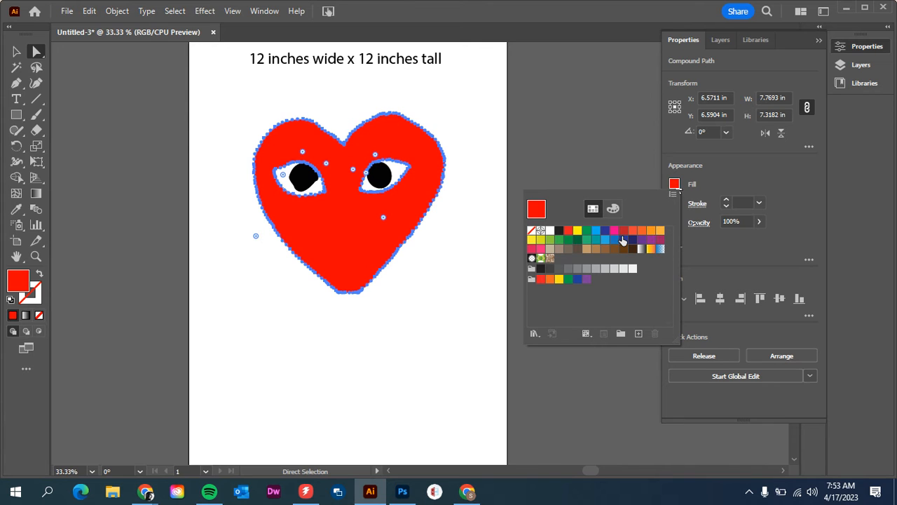
double_click(569, 231)
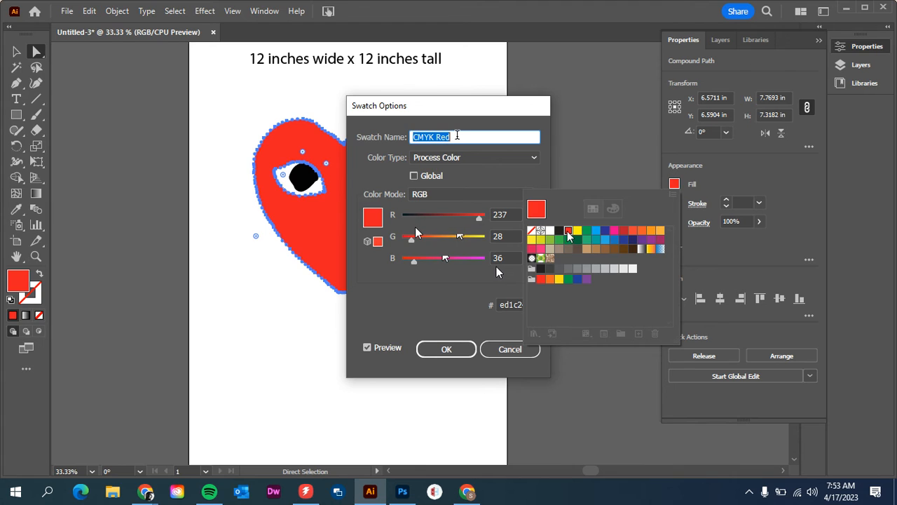
- Rename the CMYK Red swatch as Spot Red, change its color type to Spot Color, and deselect the heart
text(Spot)
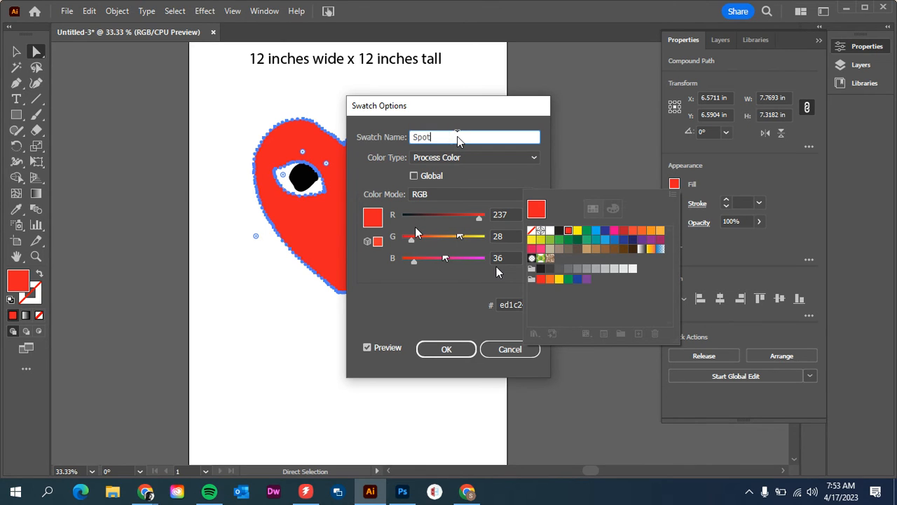
text( Red)
click(448, 155)
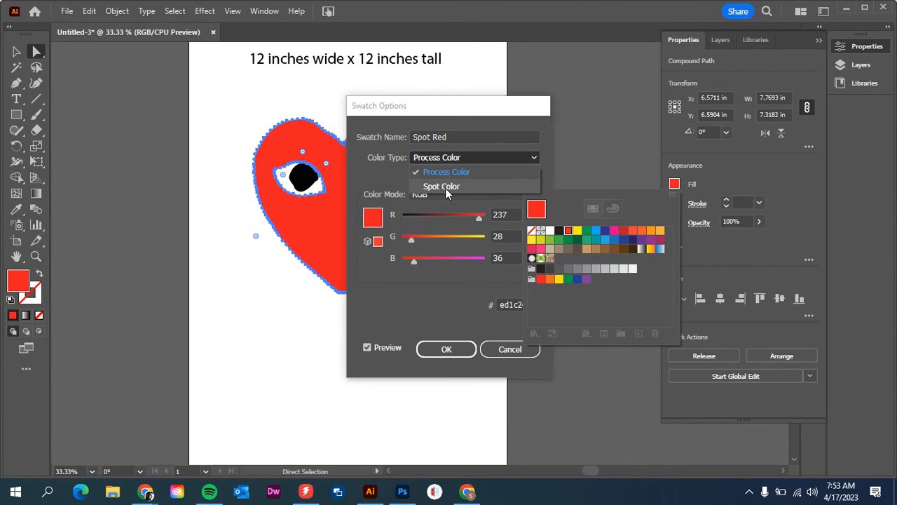
click(445, 188)
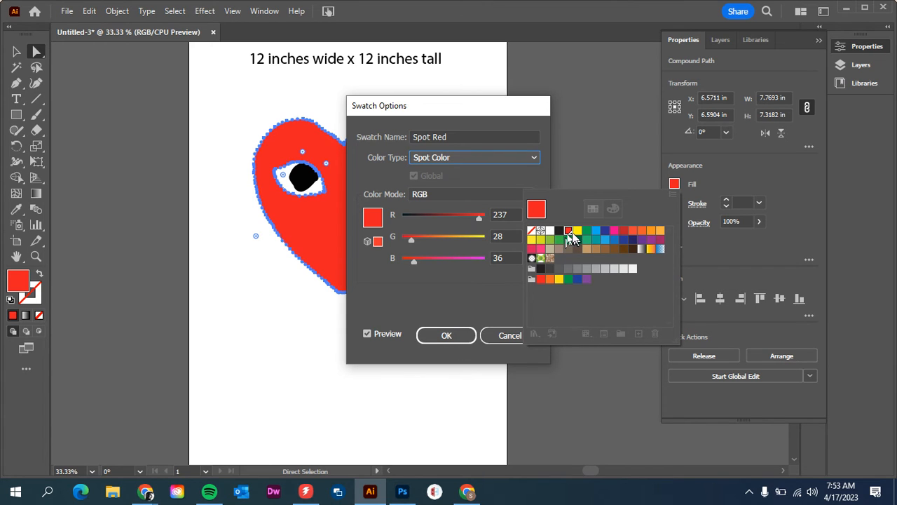
click(447, 336)
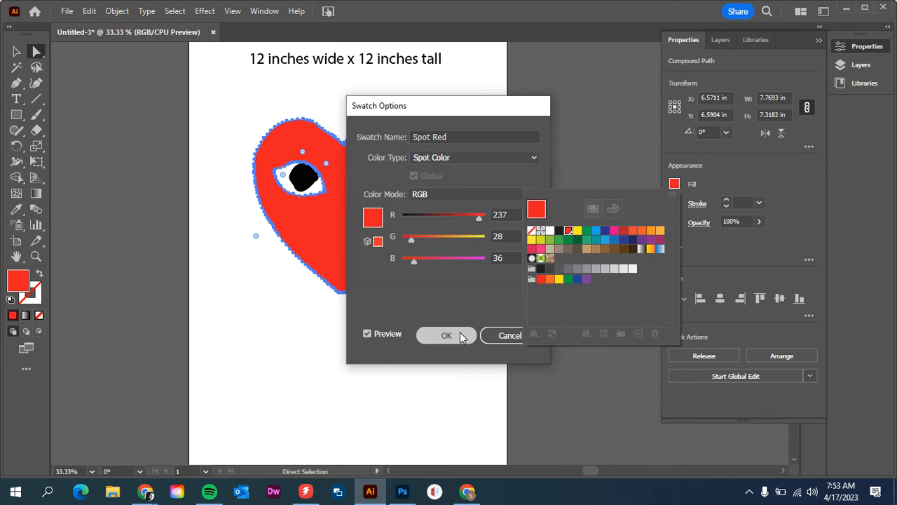
click(455, 329)
click(455, 330)
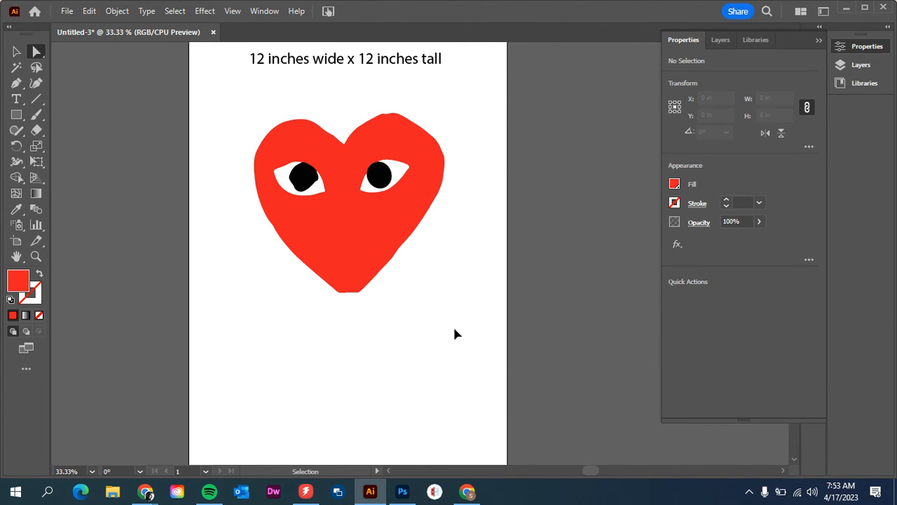
- Reopen the print settings and choose the Pro C5300S printer with a 13" x 19" media size
key(ctrl+p)
click(515, 204)
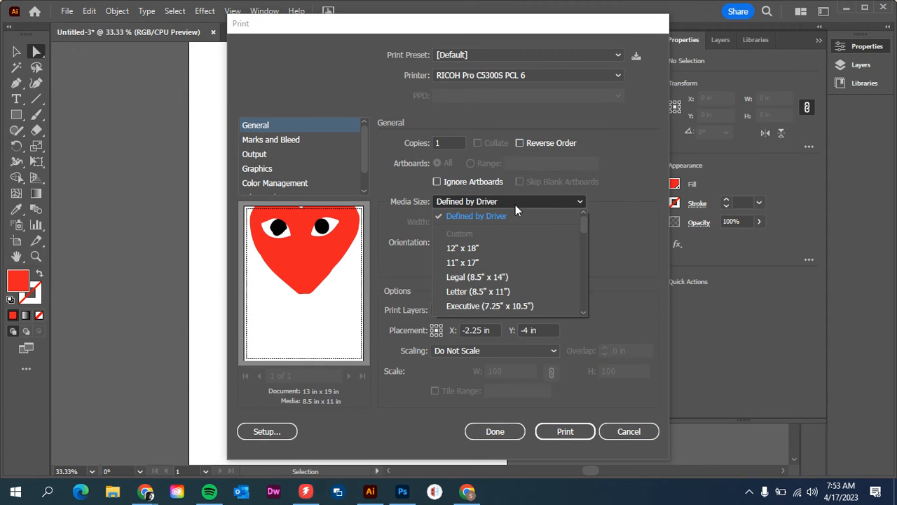
scroll(514, 242, down, 2)
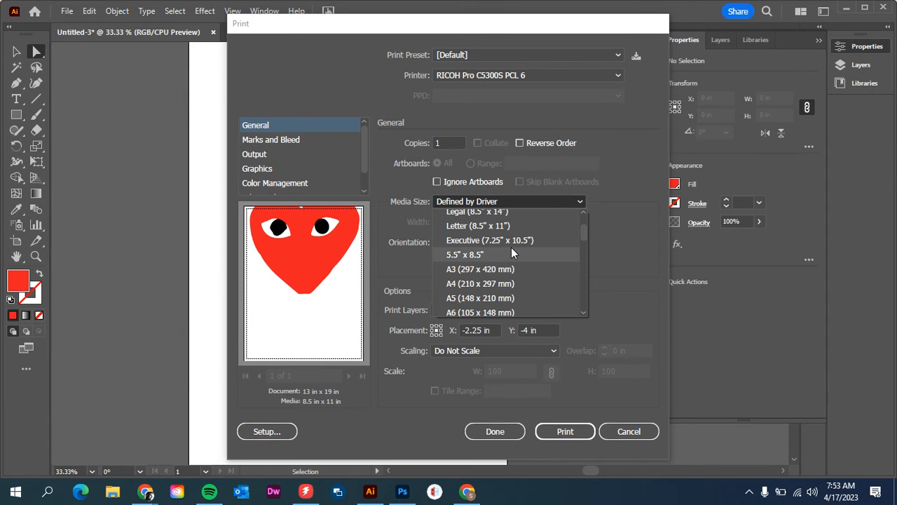
scroll(511, 247, up, 2)
click(538, 77)
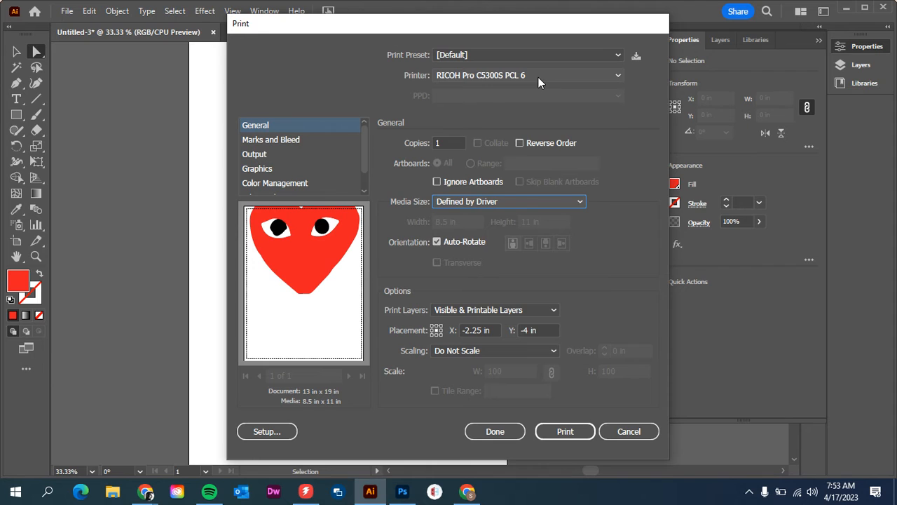
click(538, 77)
click(515, 146)
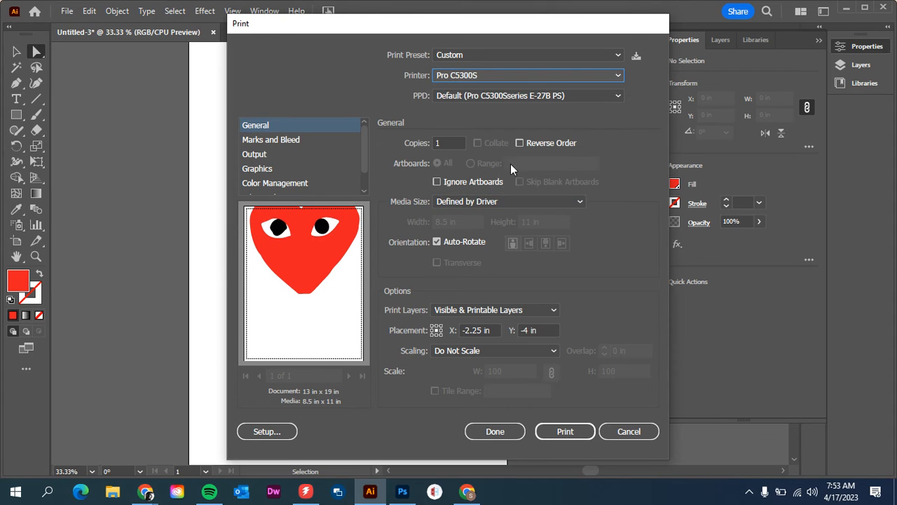
click(501, 202)
scroll(508, 266, down, 4)
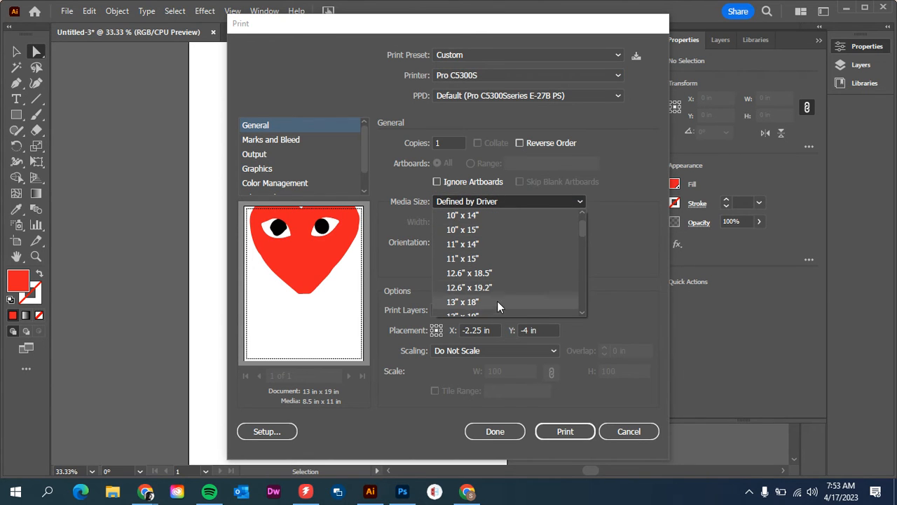
click(484, 250)
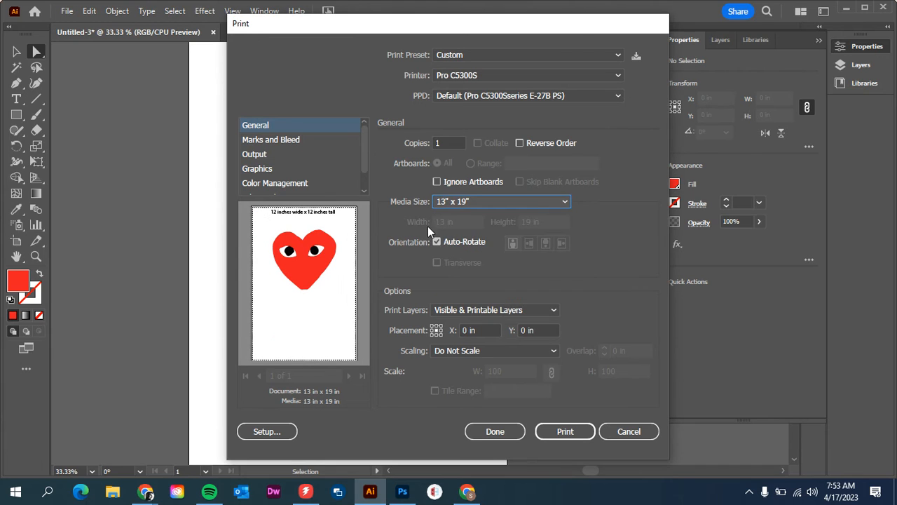
- Set the output mode to Separations (Host-Based) and turn off the cyan, magenta, yellow and black inks, leaving only Spot Red to print
click(257, 156)
click(486, 142)
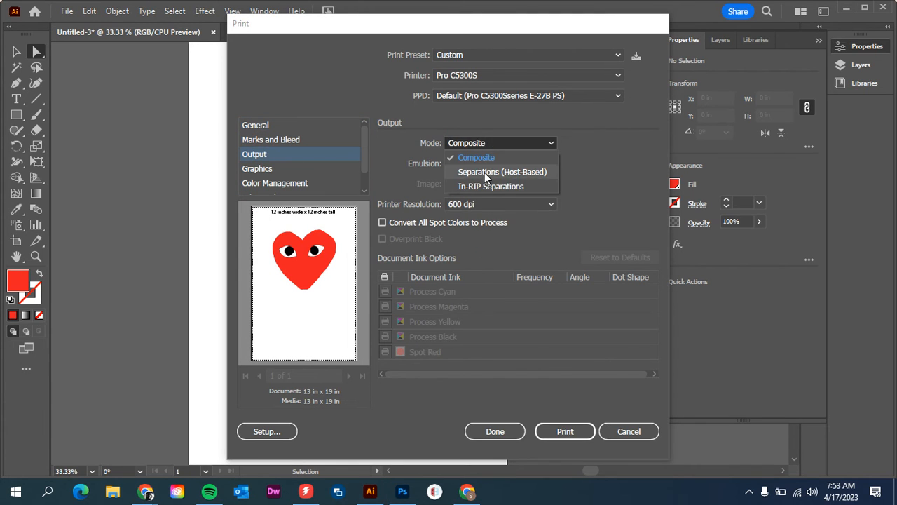
click(485, 173)
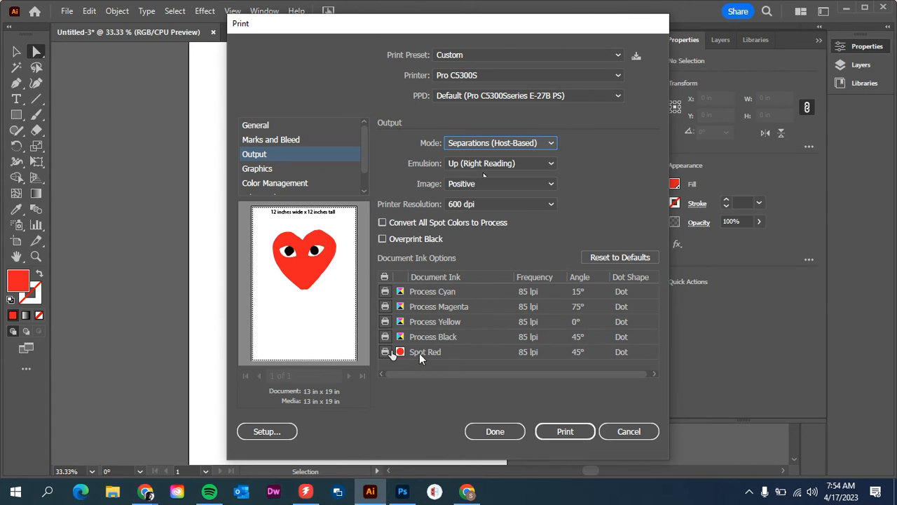
click(385, 336)
click(385, 321)
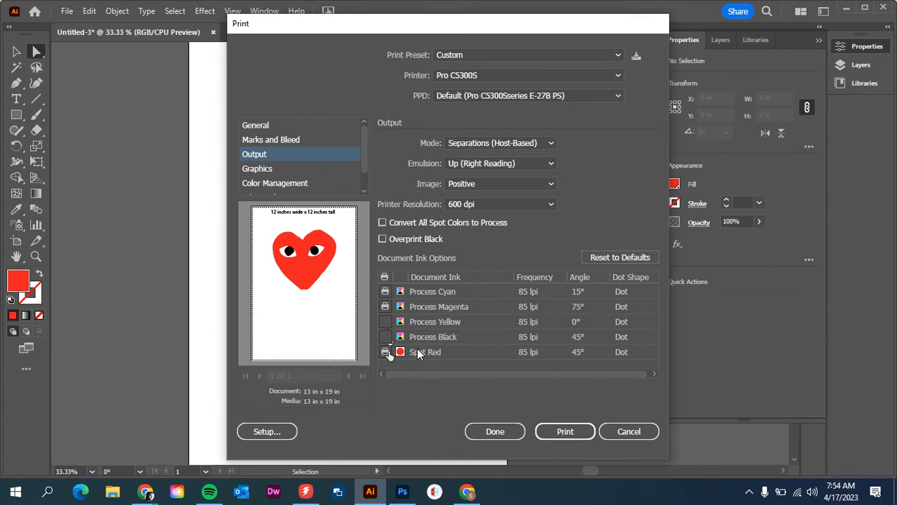
click(385, 306)
click(385, 290)
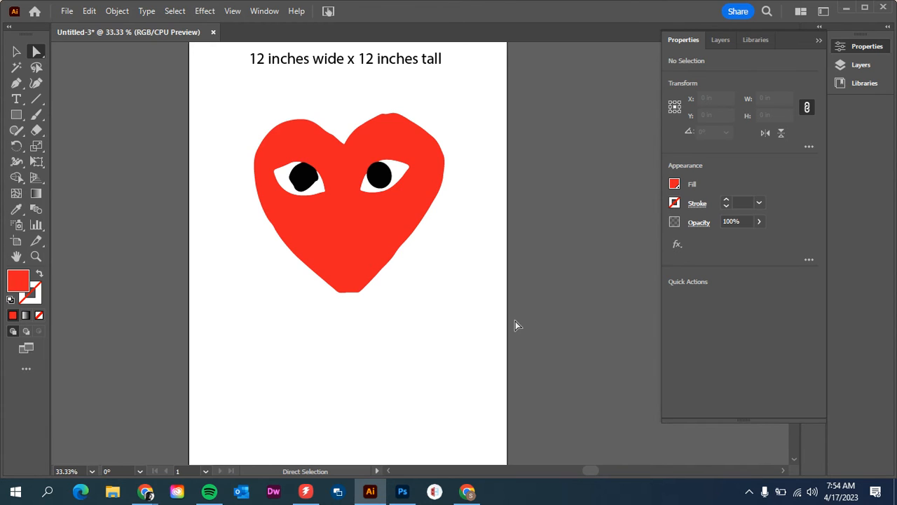
- Fill both black pupils of the heart's eyes with the Spot Red swatch and deselect them
click(378, 179)
shift+click(303, 183)
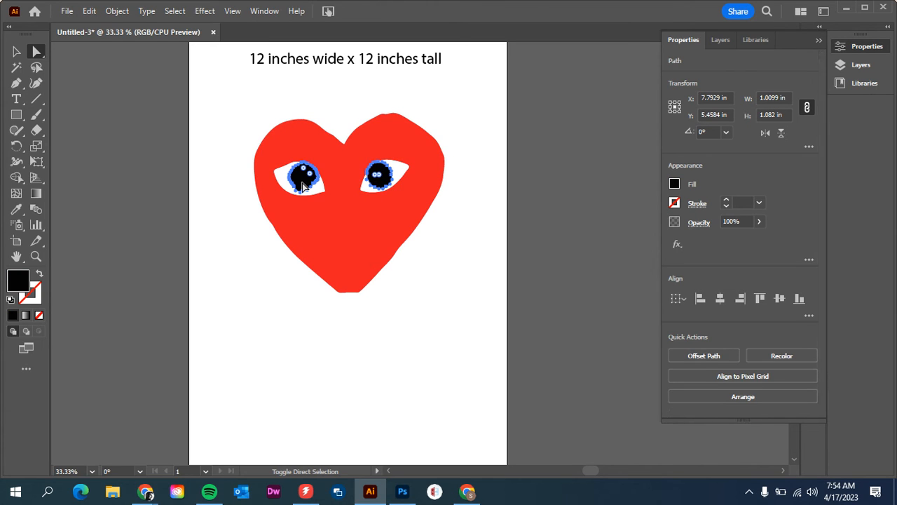
click(447, 267)
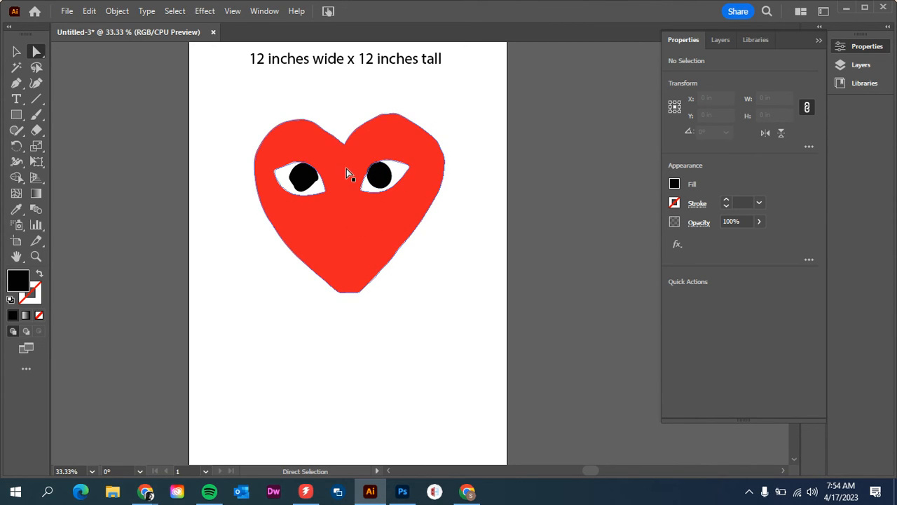
click(302, 176)
shift+click(378, 175)
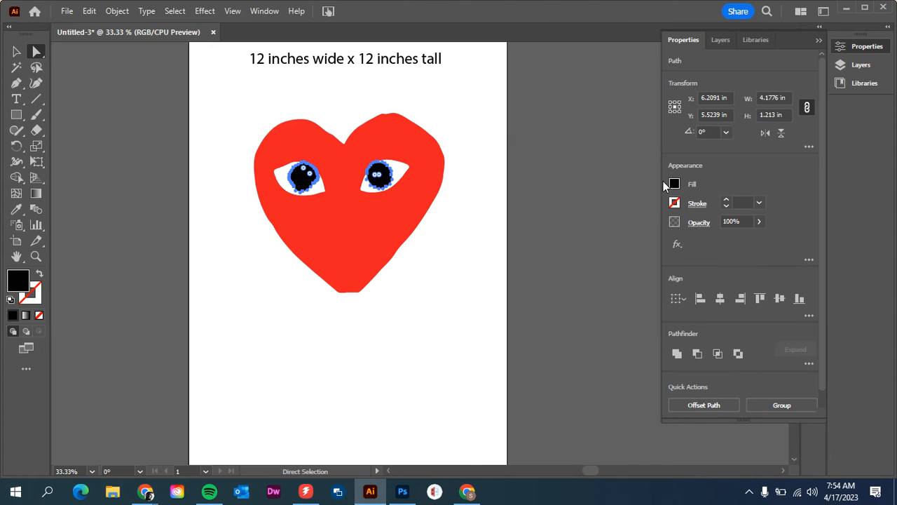
click(675, 184)
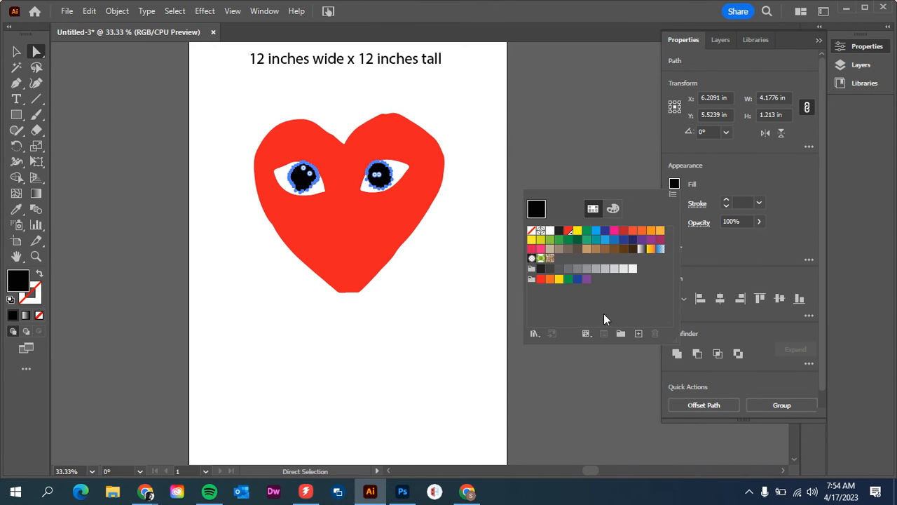
click(568, 233)
click(456, 269)
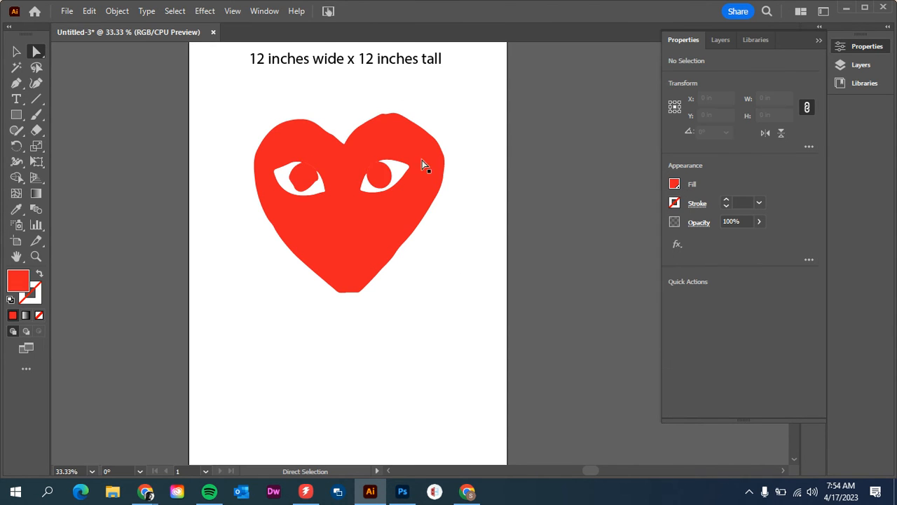
- Fill the size text above the heart with the Spot Red swatch and deselect it
click(390, 61)
click(675, 184)
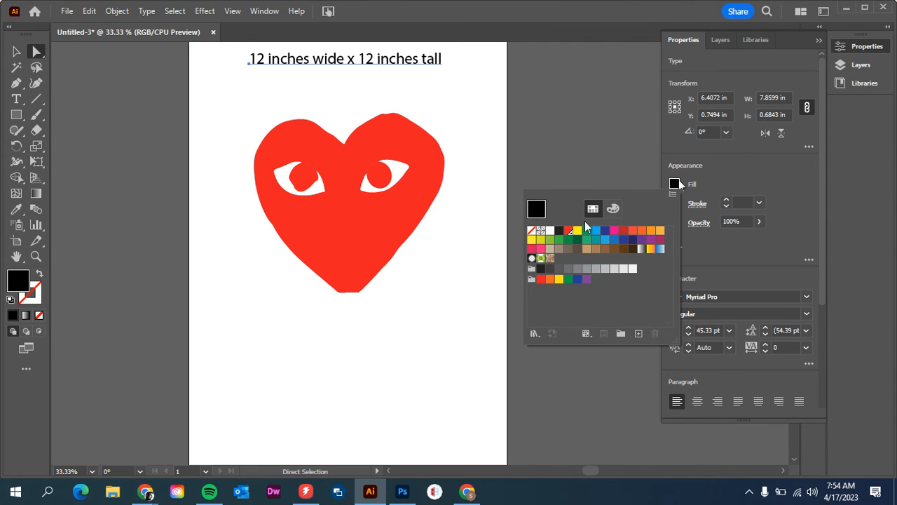
click(568, 232)
click(500, 172)
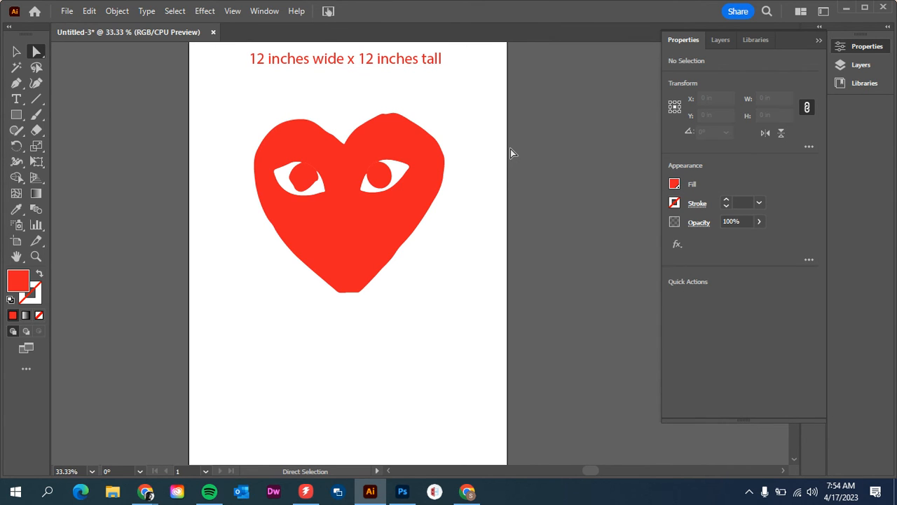
- Reopen the print settings and select the Pro C5300S printer with 13" x 19" media
key(ctrl+p)
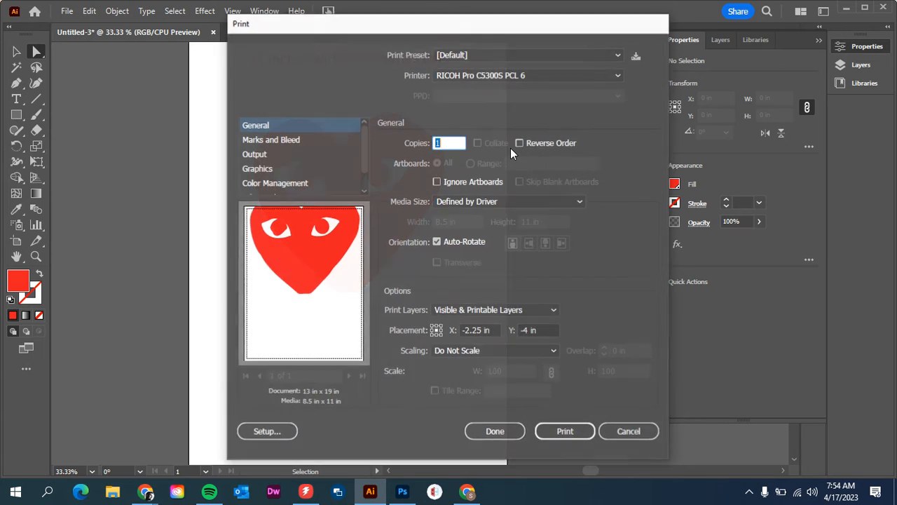
click(496, 75)
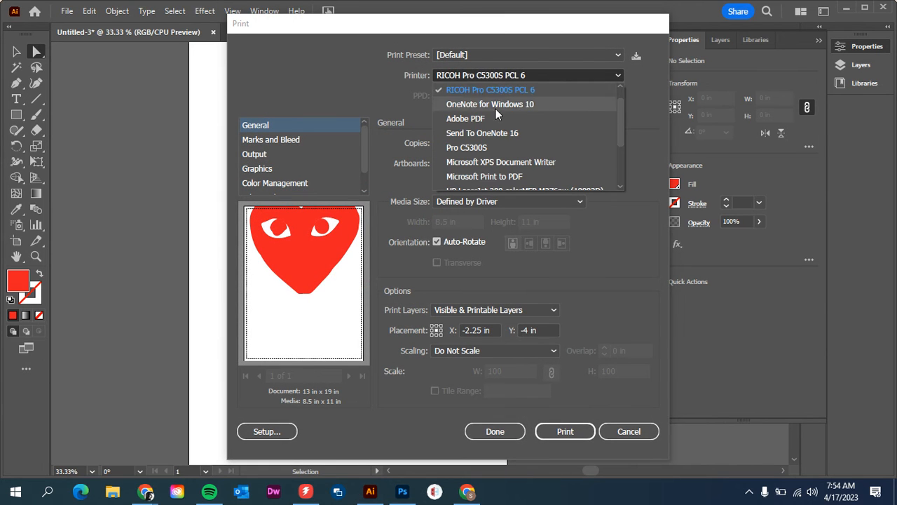
click(487, 147)
click(505, 201)
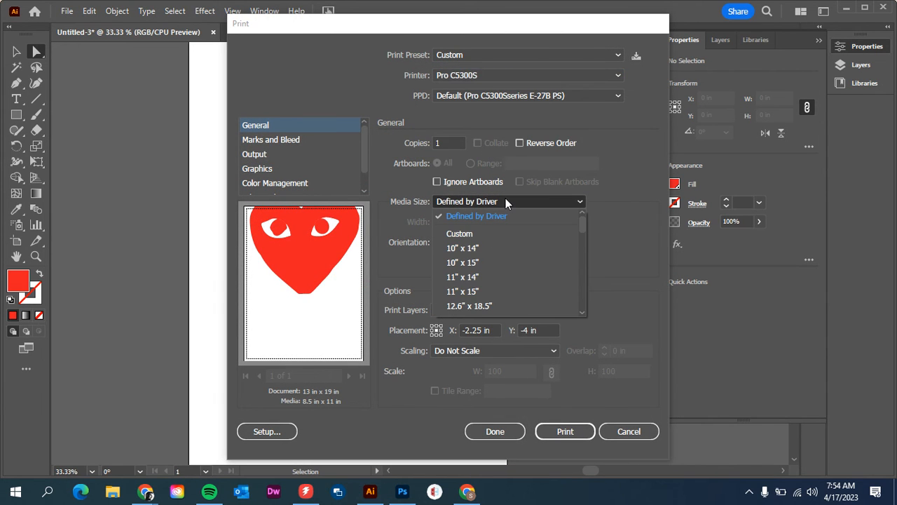
scroll(506, 259, down, 2)
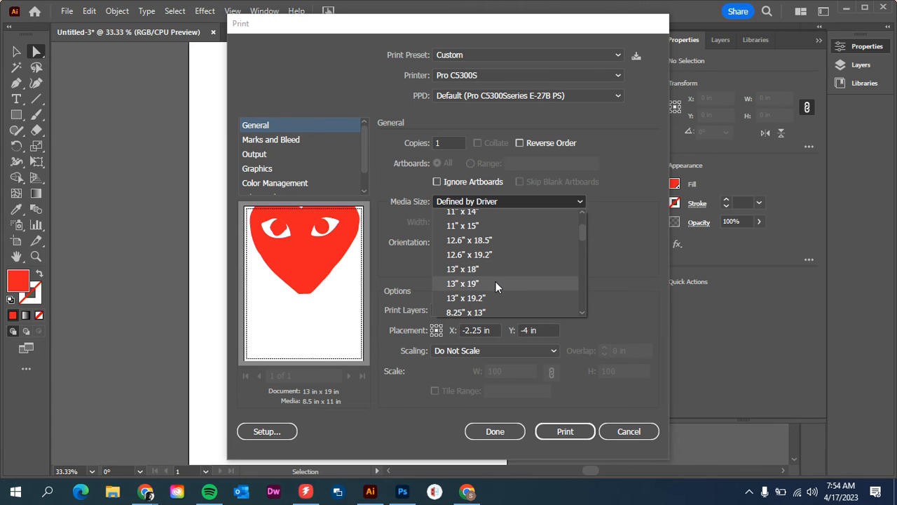
click(496, 281)
- Set the output mode to Separations (Host-Based), check the magenta and yellow process inks, and cancel printing
click(255, 154)
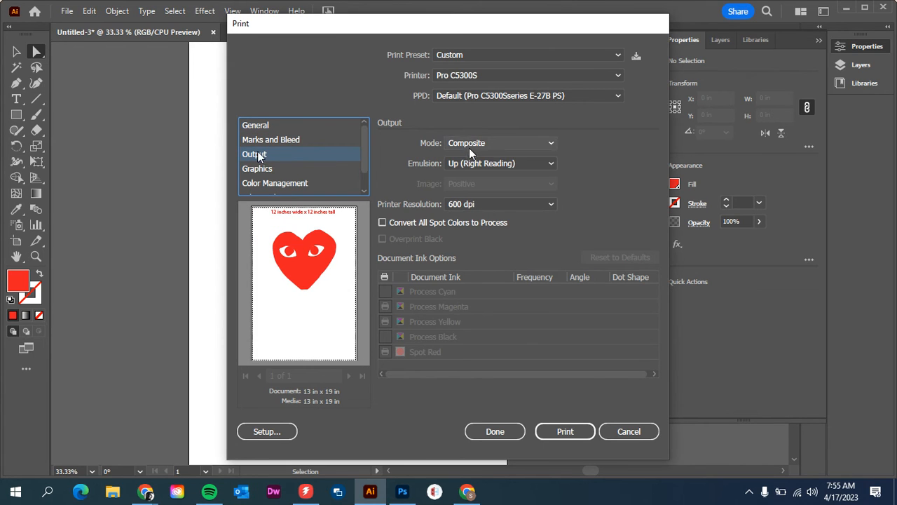
click(471, 143)
click(466, 172)
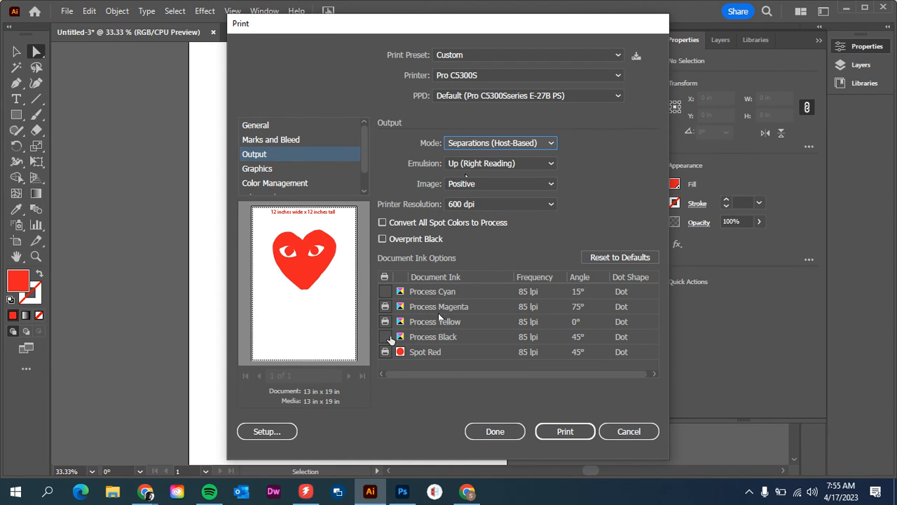
click(386, 321)
click(385, 307)
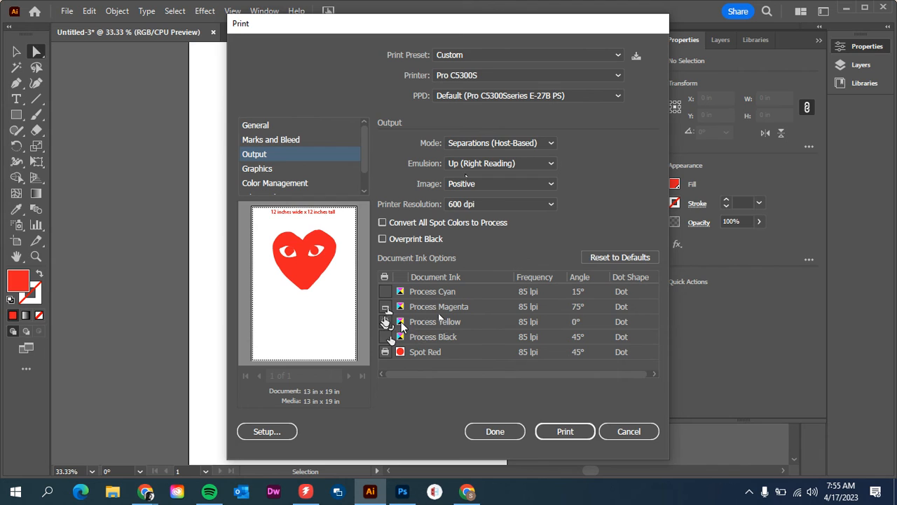
click(385, 306)
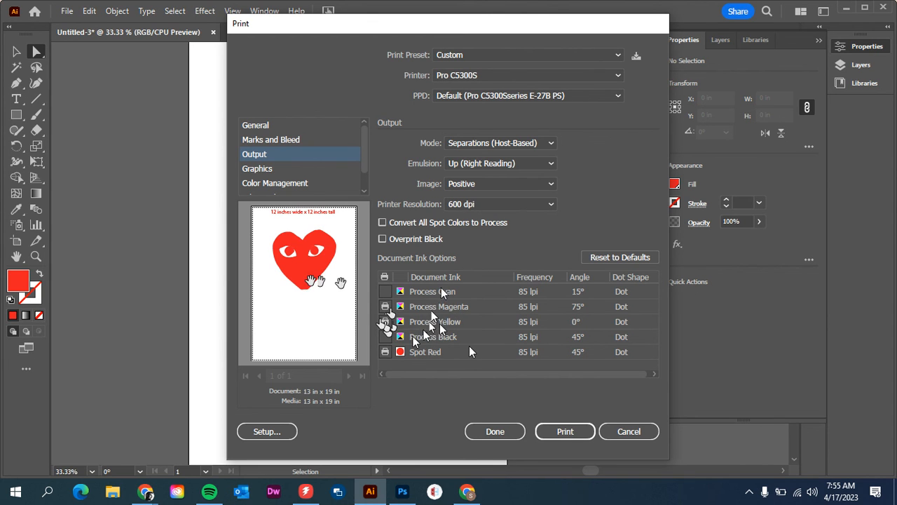
click(628, 431)
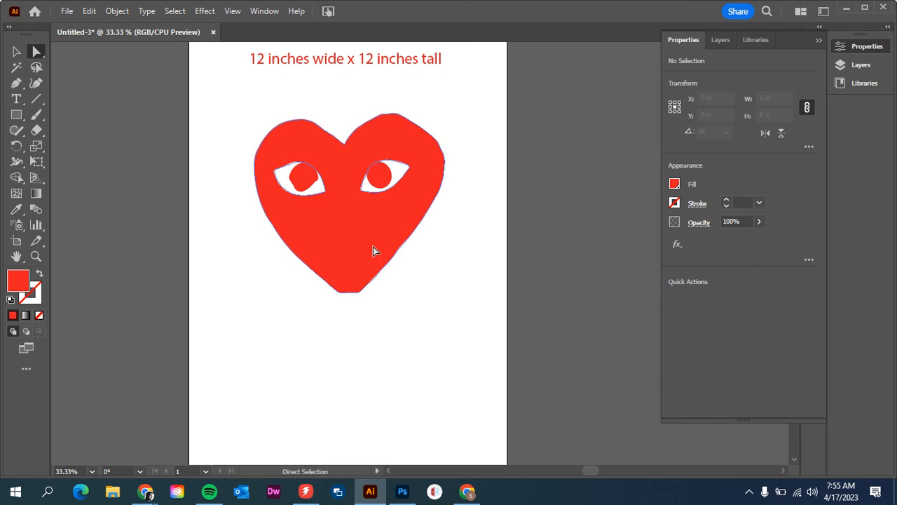
- Hide the red heart shape and both red pupils so that only leftover objects remain on the artboard
click(372, 246)
key(ctrl)
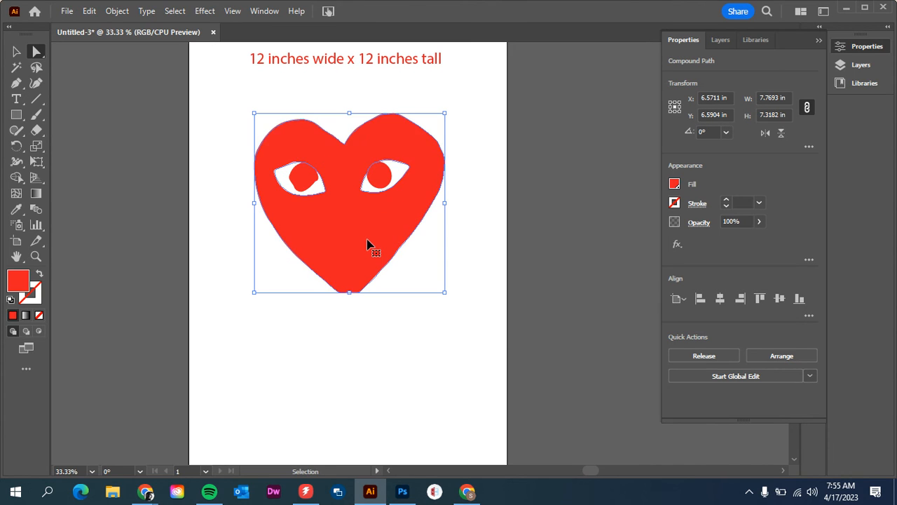
key(Delete)
click(304, 181)
drag(304, 180, 377, 176)
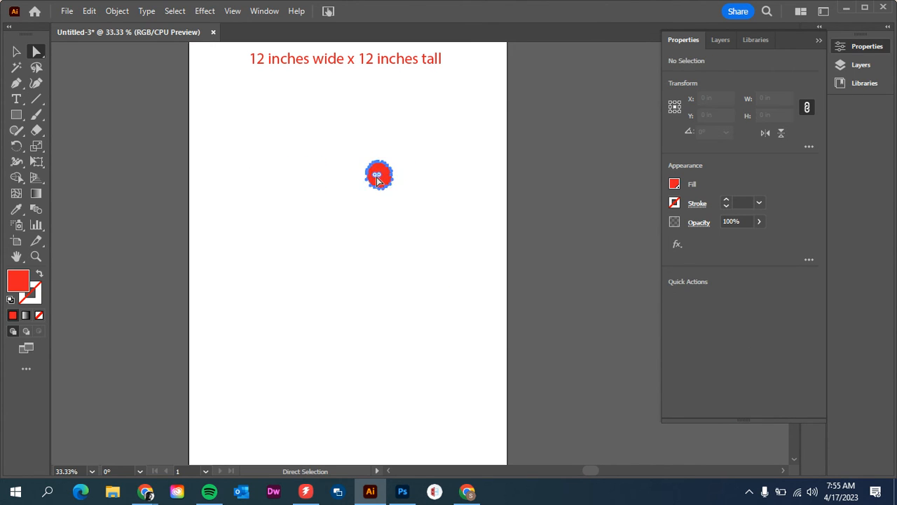
key(Delete)
- Try to delete all remaining objects at once, including the size text, and undo the deletion
key(ctrl+a)
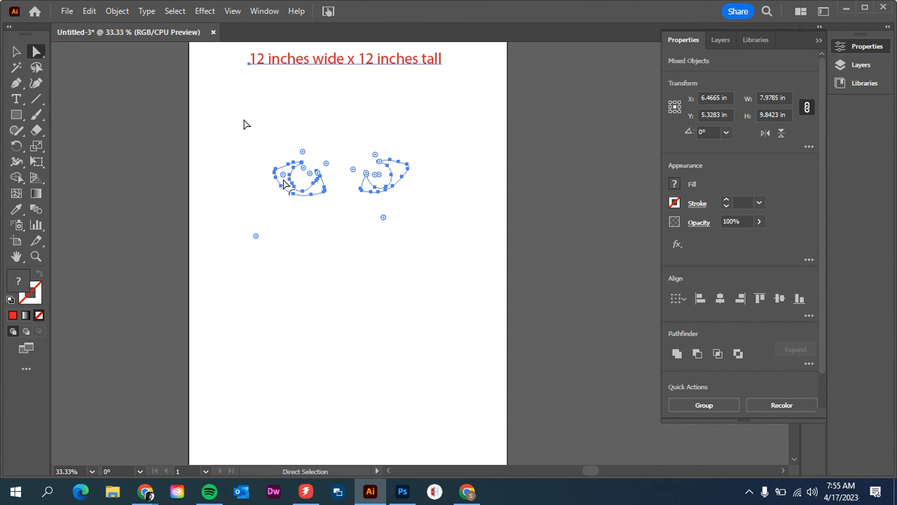
key(Delete)
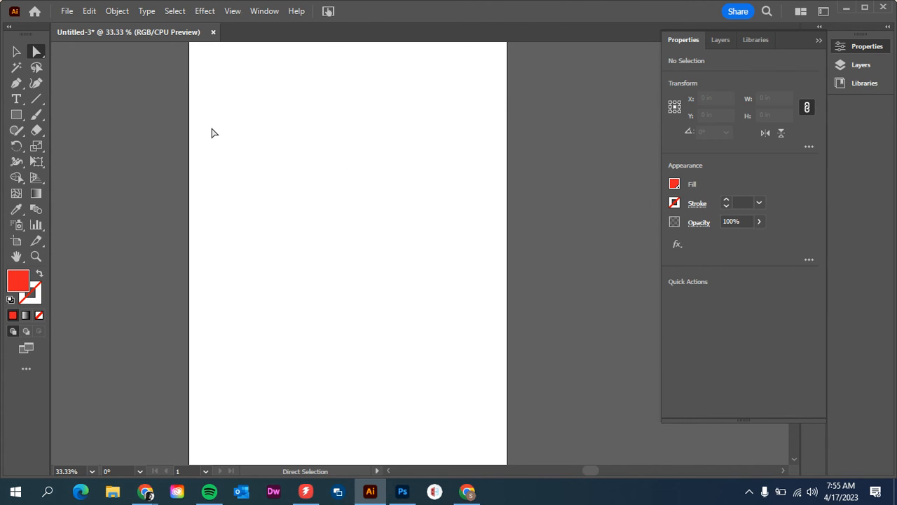
click(117, 10)
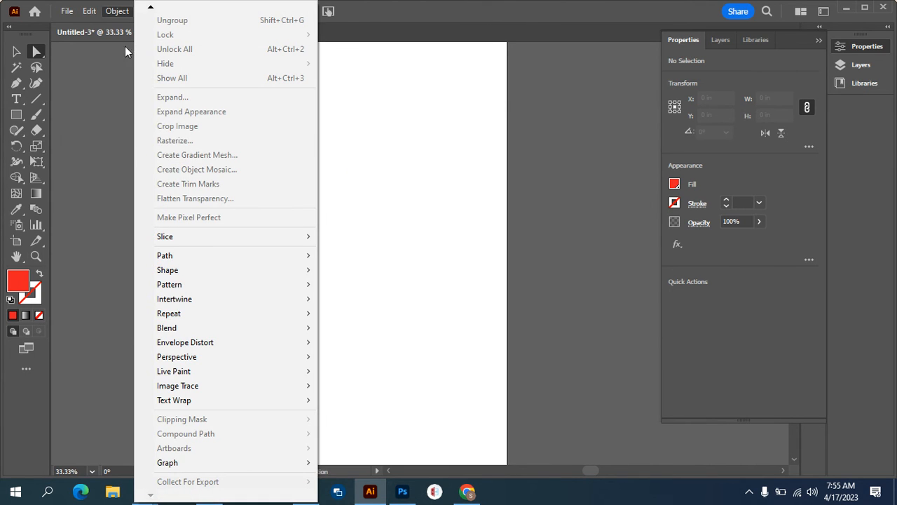
click(106, 108)
key(ctrl+z)
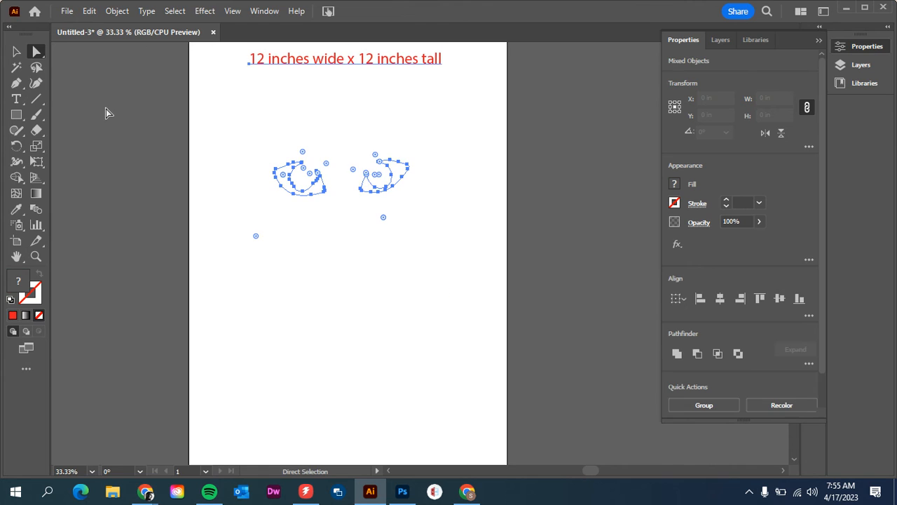
- Delete the leftover white eye shapes without the size text, and show all hidden artwork again
drag(220, 125, 531, 258)
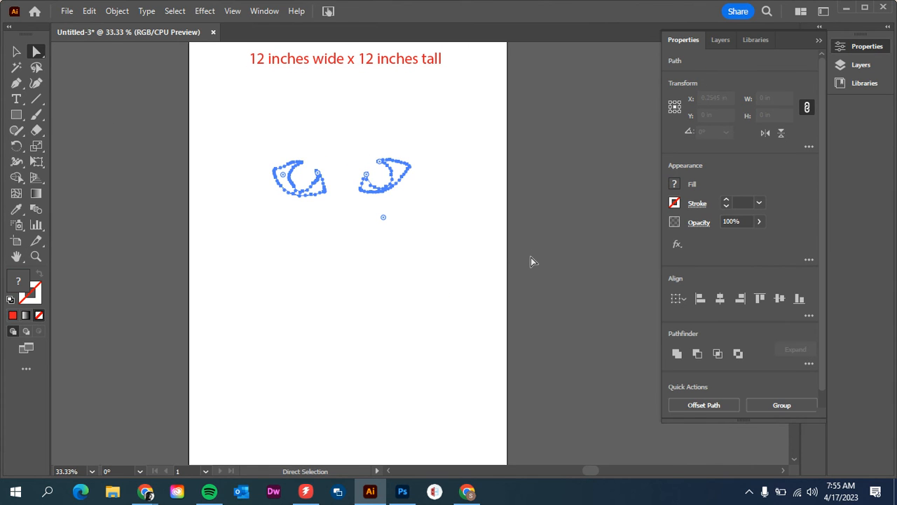
key(Delete)
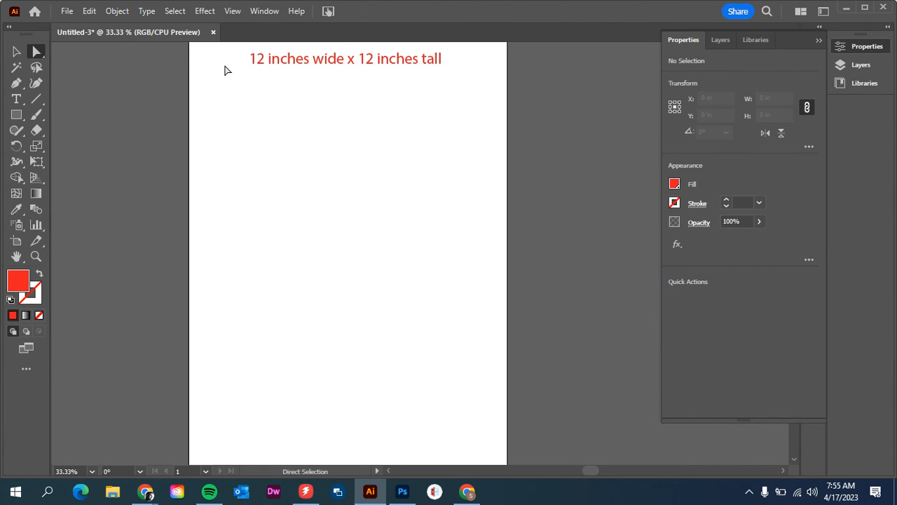
click(117, 11)
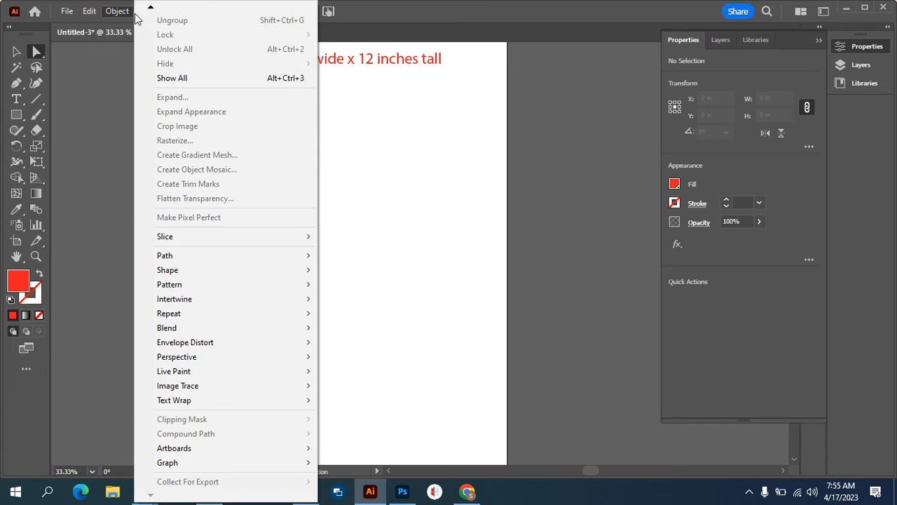
click(168, 83)
click(150, 99)
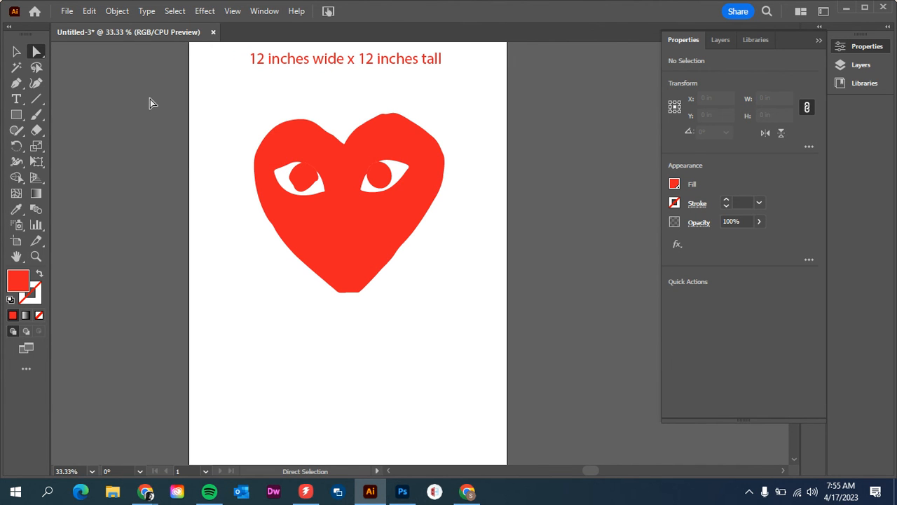
- Open the print settings again and choose the Pro C5300S printer with a 13" x 19" media size
key(v)
key(ctrl+p)
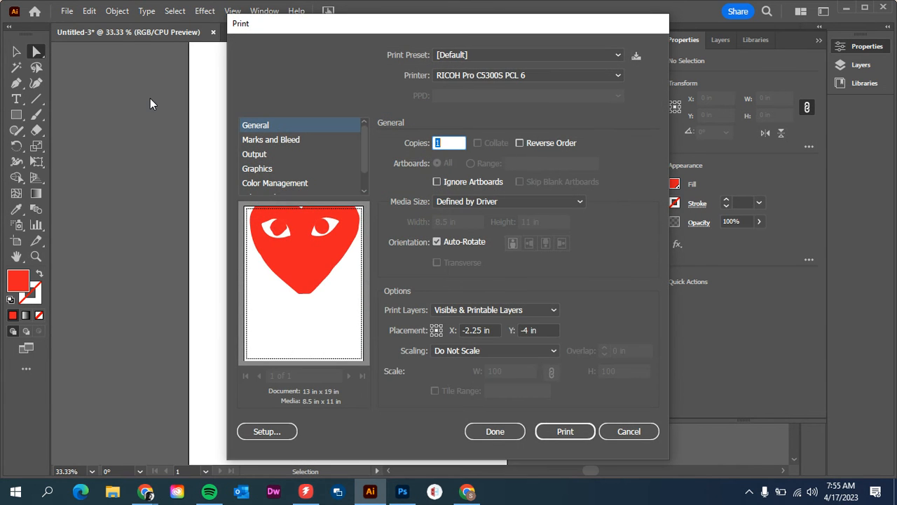
click(492, 75)
click(487, 147)
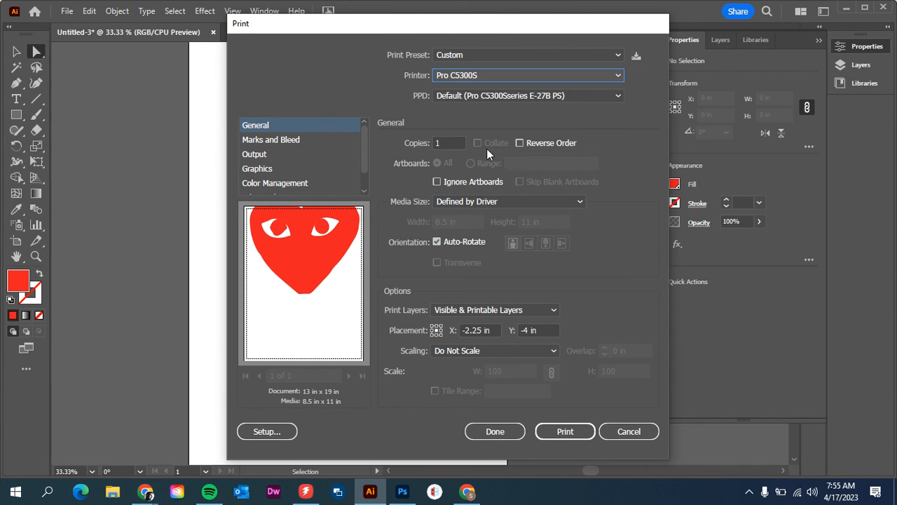
click(504, 202)
scroll(511, 240, down, 2)
click(487, 285)
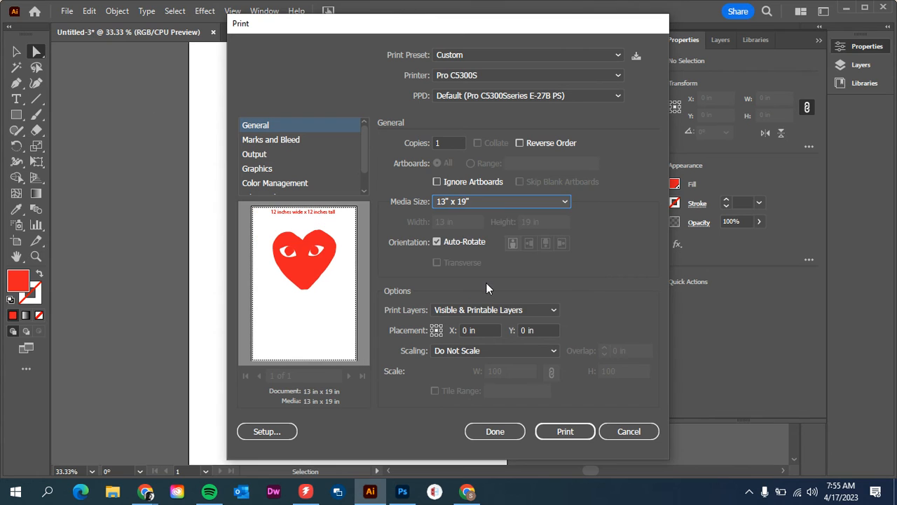
- Set the print output mode to Separations (Host-Based) and keep the settings without printing
click(253, 154)
click(499, 142)
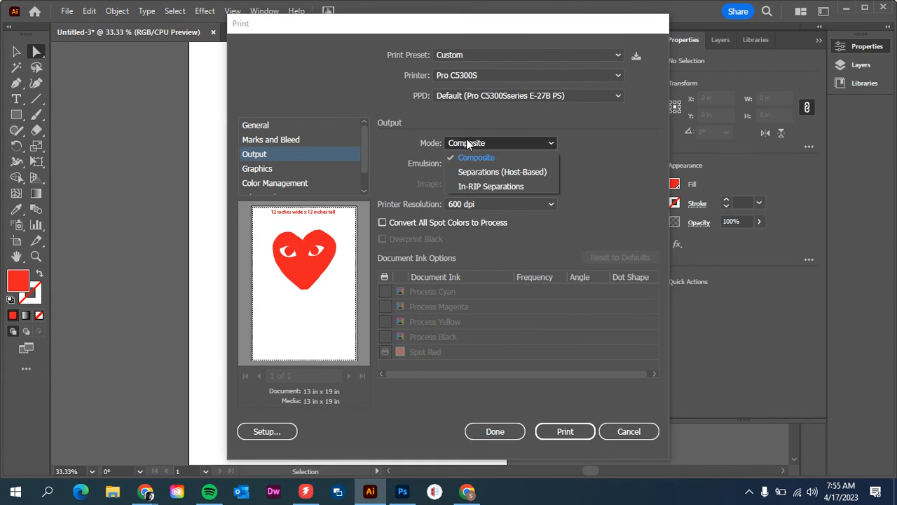
click(473, 172)
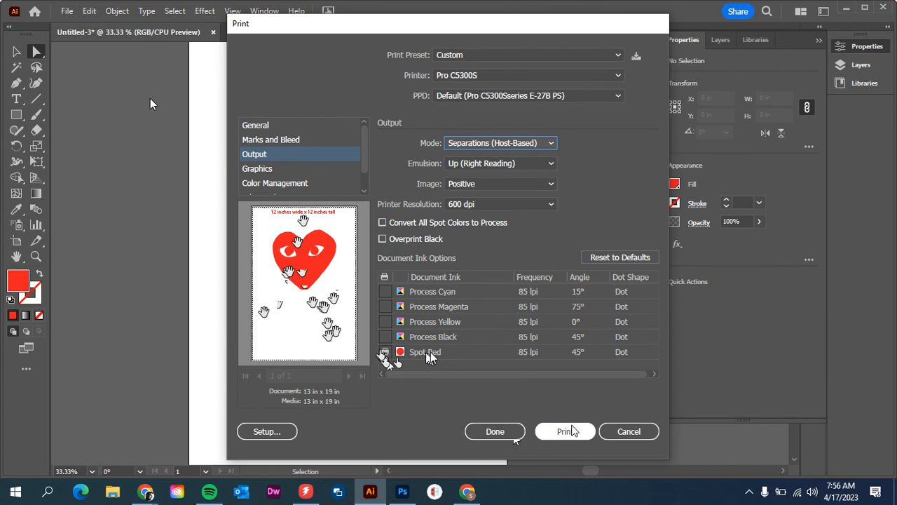
click(514, 434)
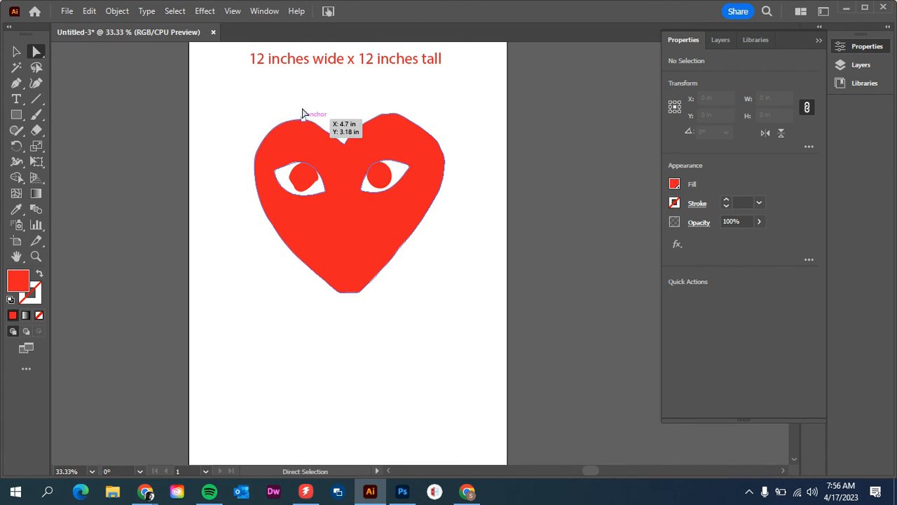
- Move the size text off the artboard to the left of the heart and deselect it
drag(341, 62, 106, 57)
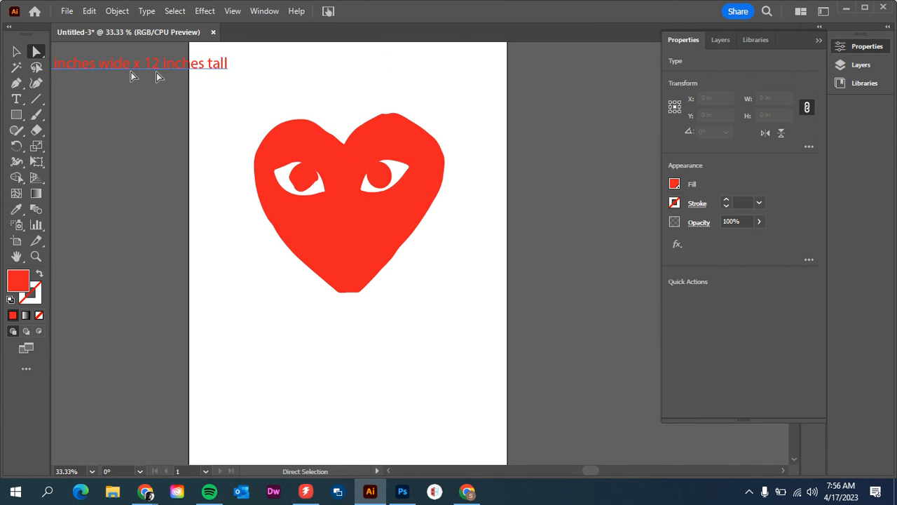
click(120, 92)
scroll(221, 141, up, 2)
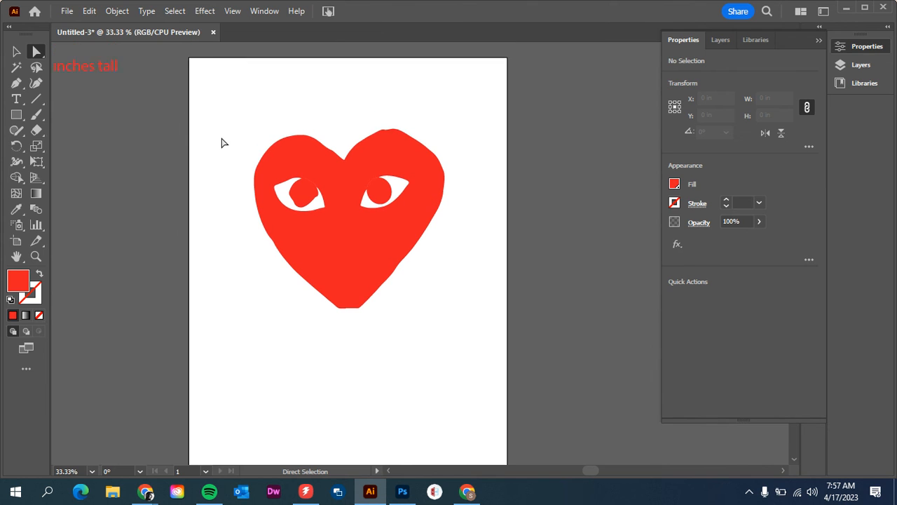
- Try to save the document on the computer in the Illustrator EPS format, and cancel the save
click(67, 11)
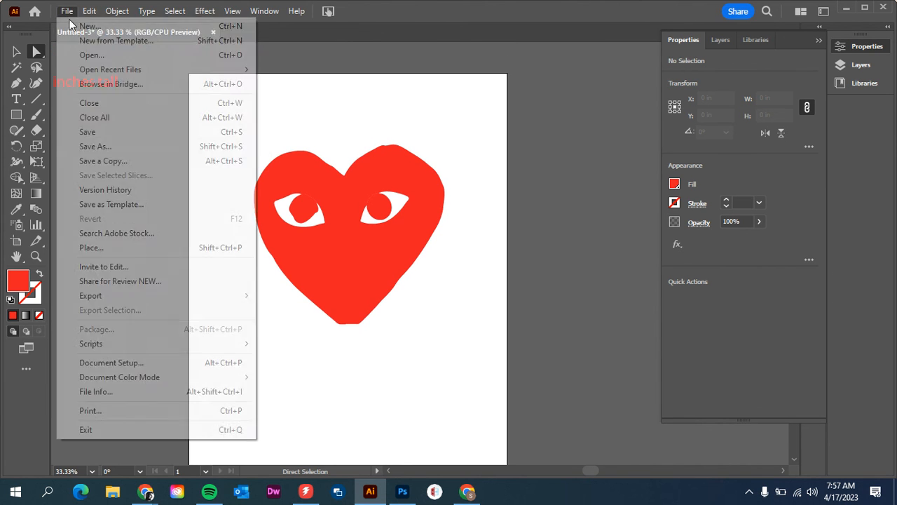
click(104, 140)
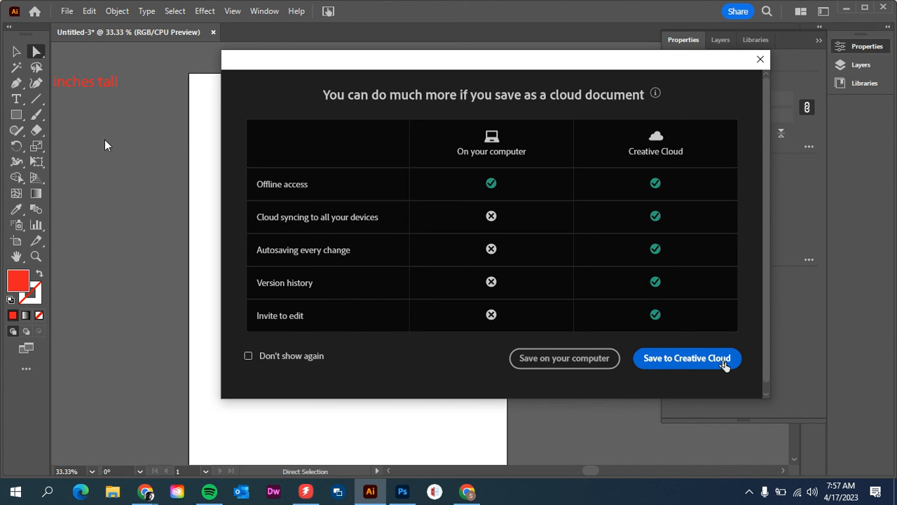
click(561, 361)
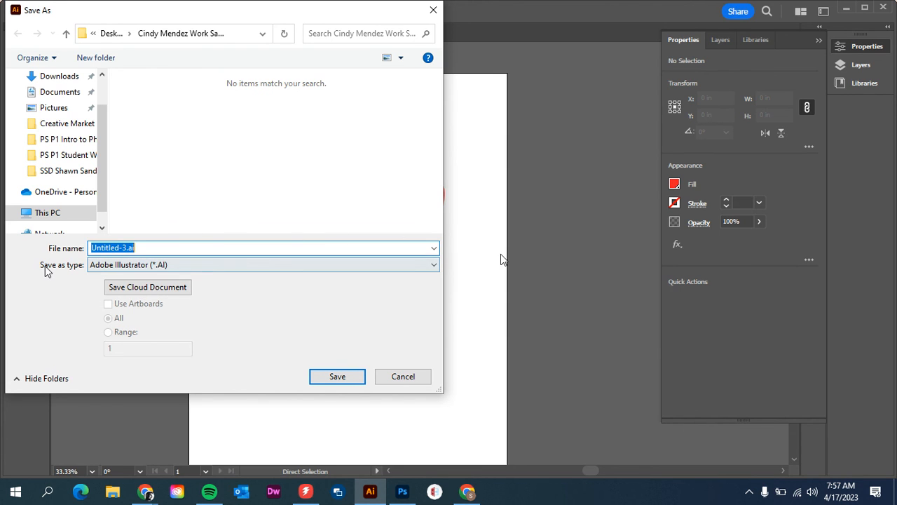
click(180, 265)
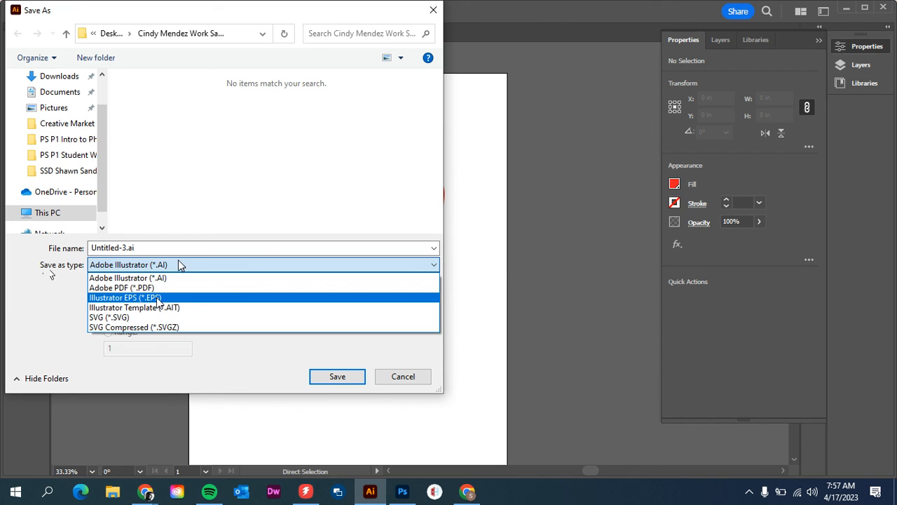
click(157, 297)
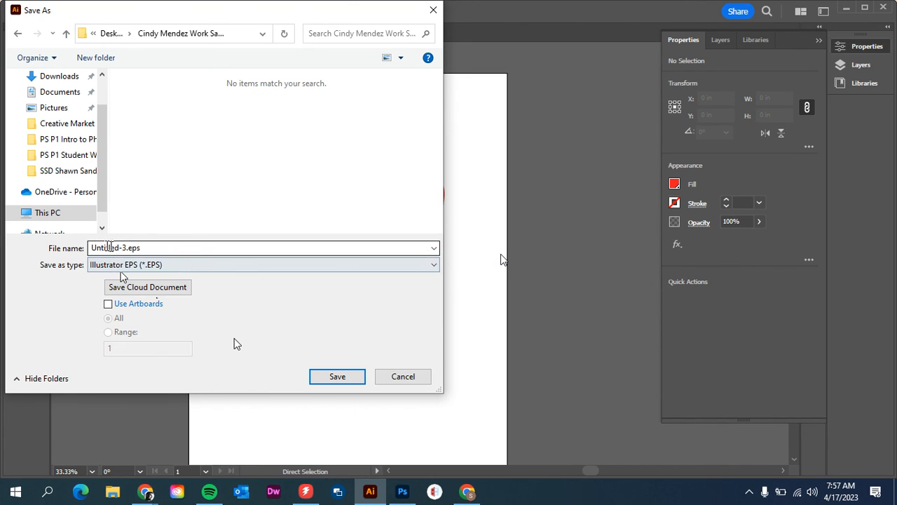
drag(143, 250, 79, 248)
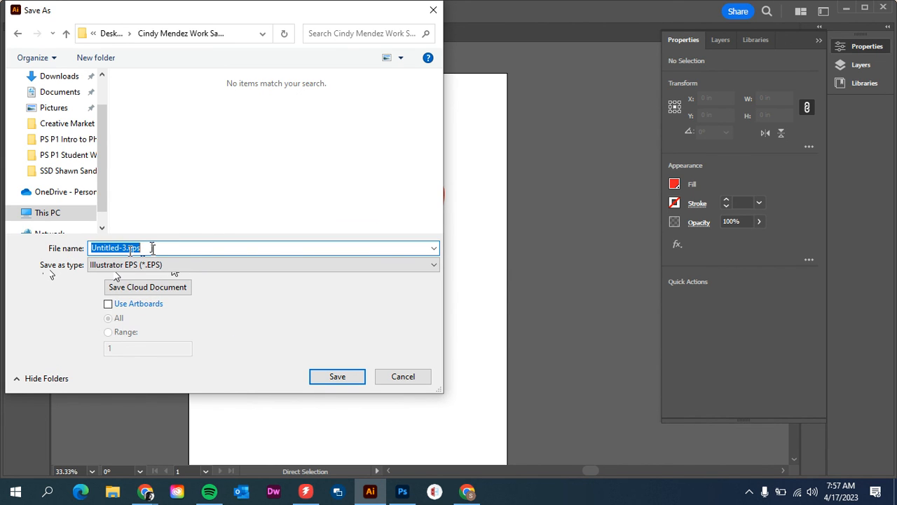
click(397, 377)
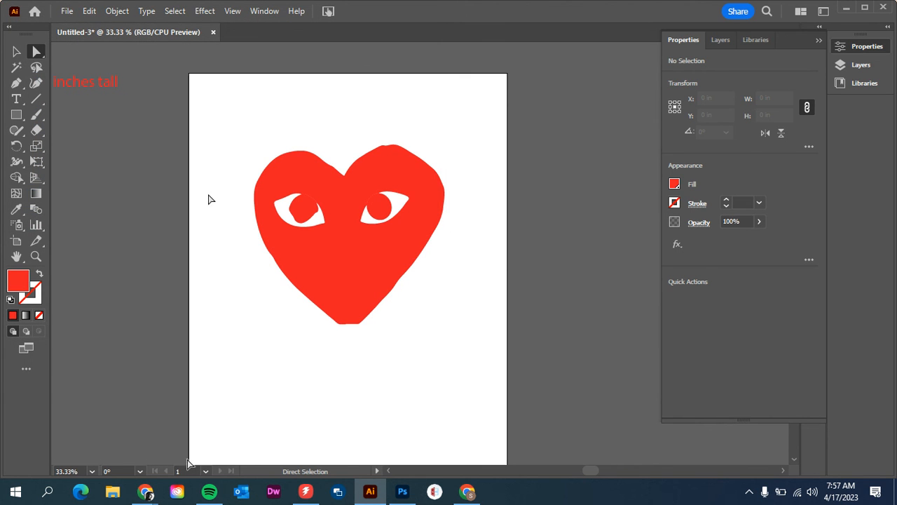
click(150, 492)
click(249, 464)
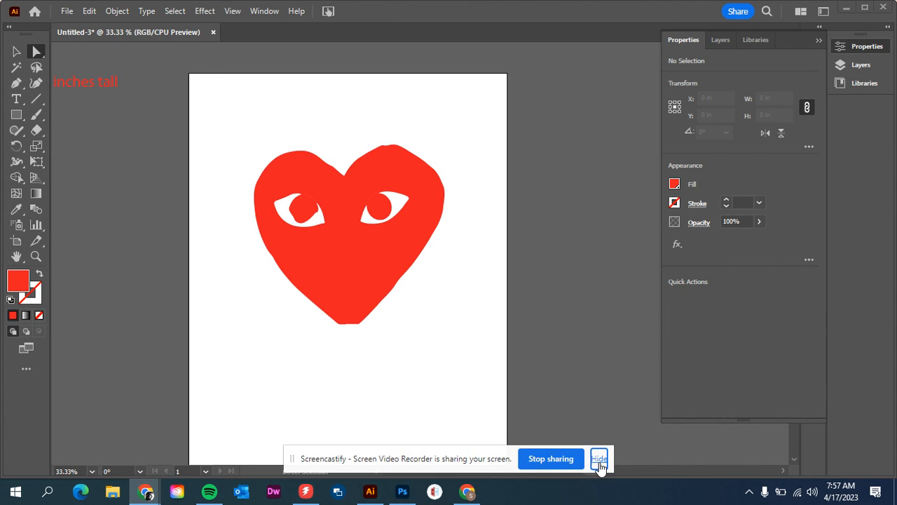